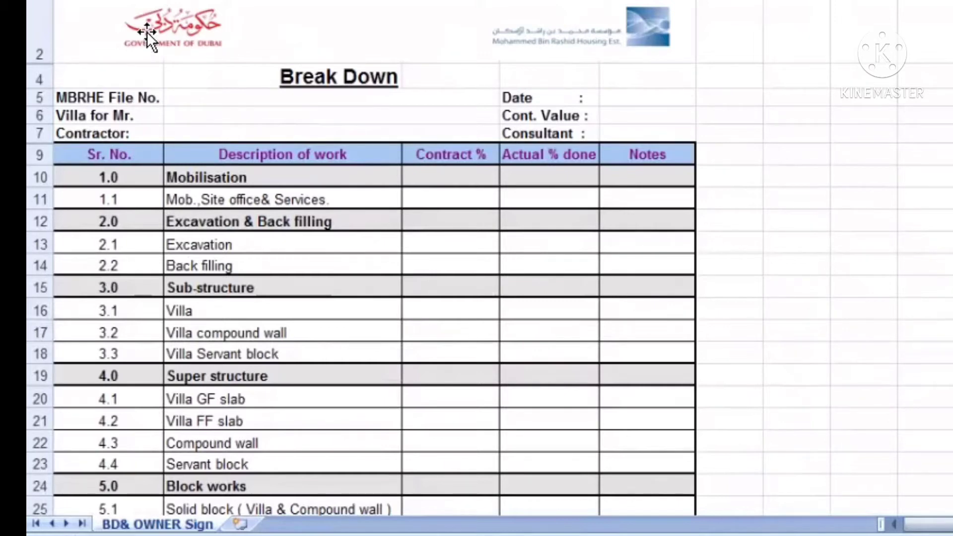
Look through the numbered work sections of the Break Down form, from Mobilisation to the finishing and metal works.
scroll(299, 118, down, 3)
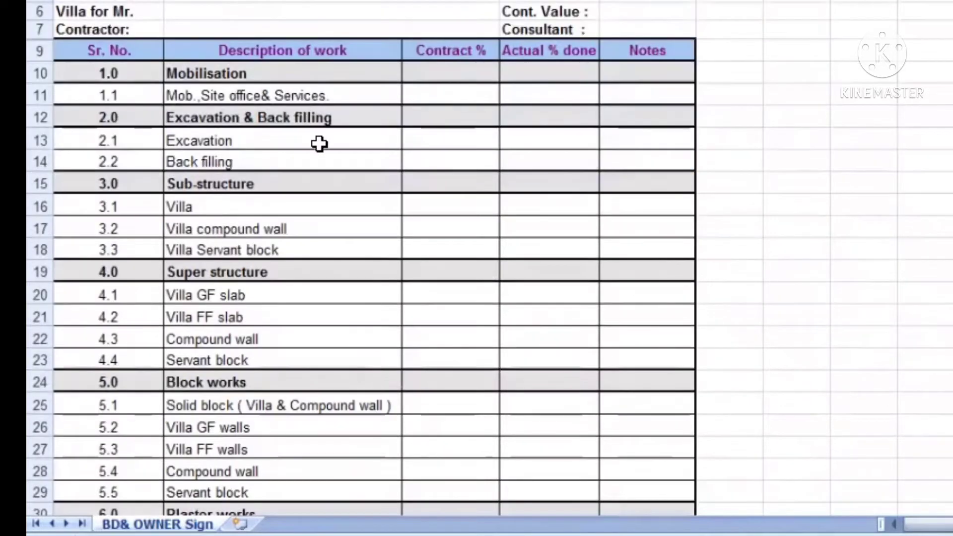
scroll(319, 146, down, 6)
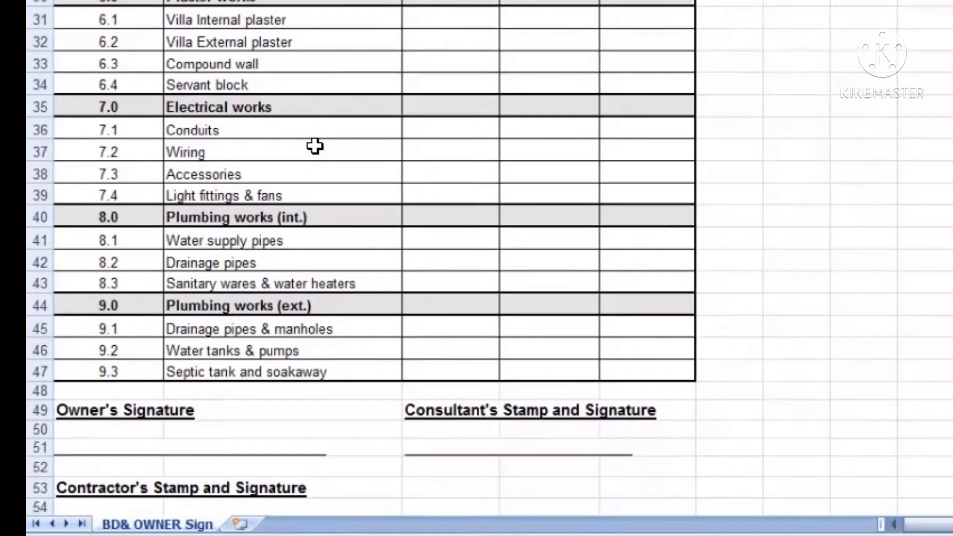
scroll(292, 150, up, 5)
scroll(287, 149, down, 11)
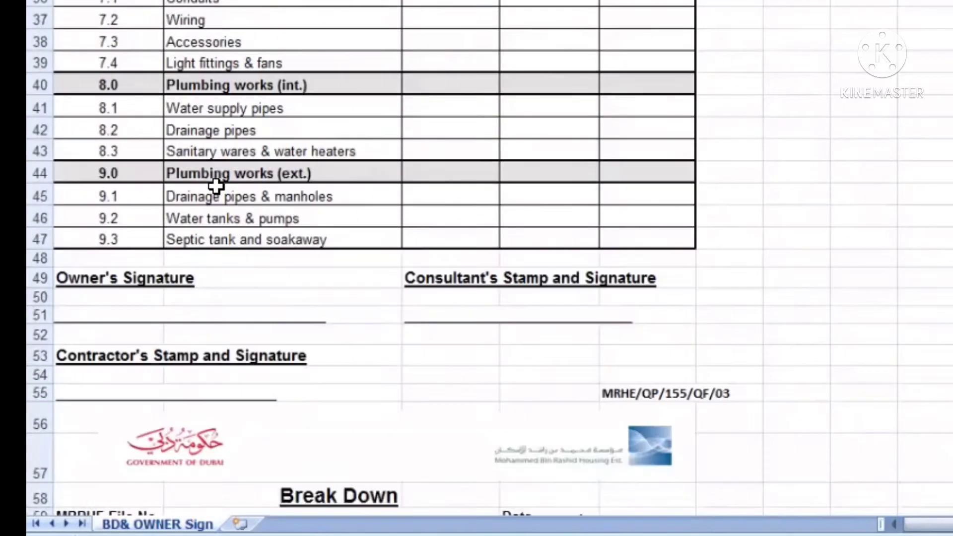
scroll(216, 188, down, 5)
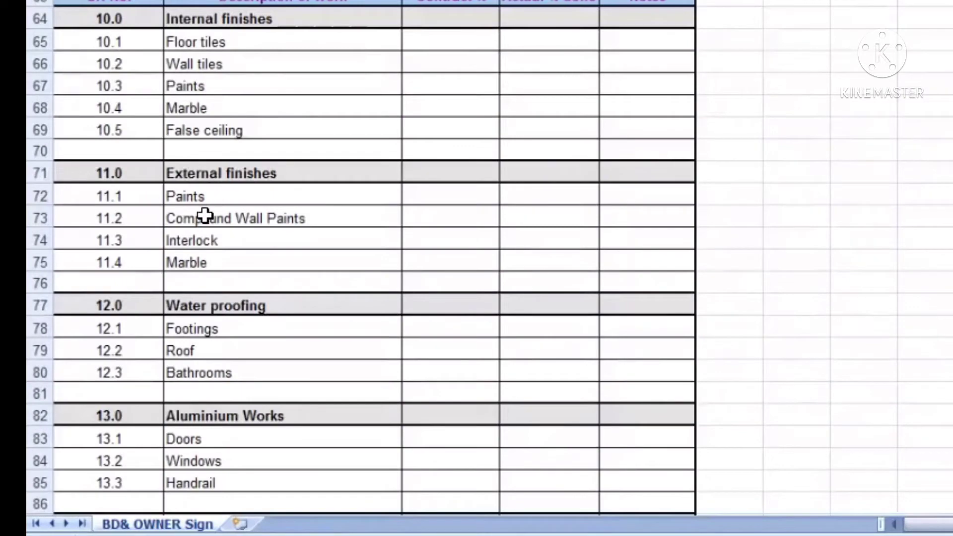
scroll(206, 213, down, 3)
scroll(217, 287, down, 4)
scroll(216, 284, up, 10)
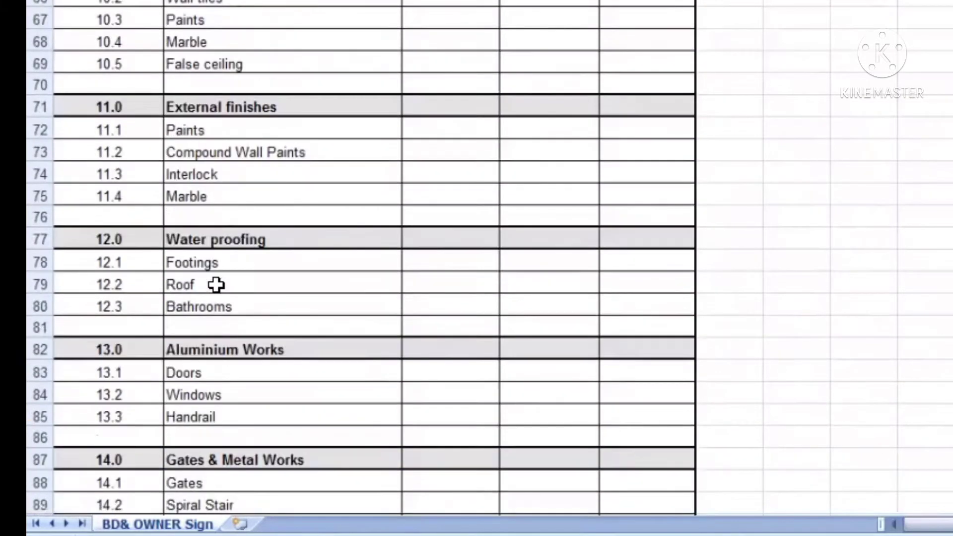
scroll(216, 285, up, 12)
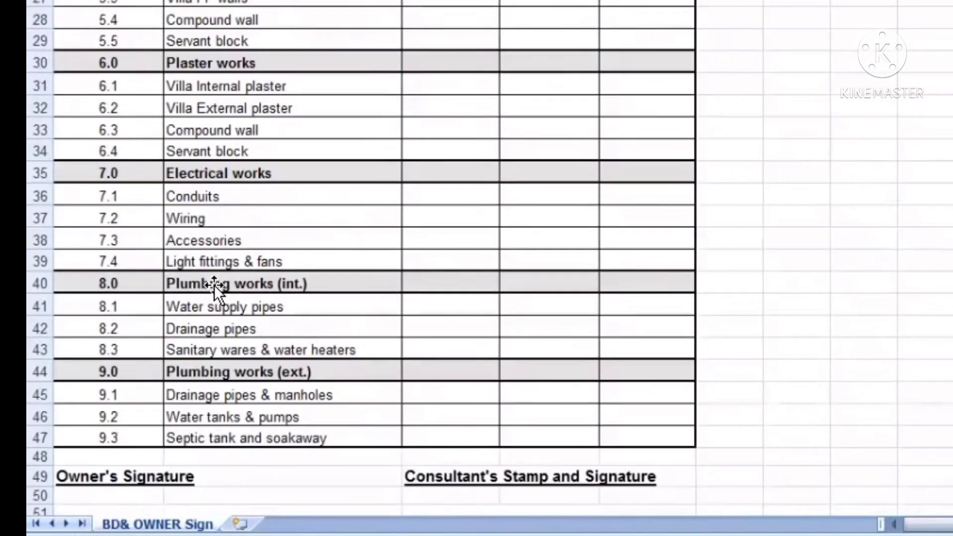
scroll(218, 281, up, 6)
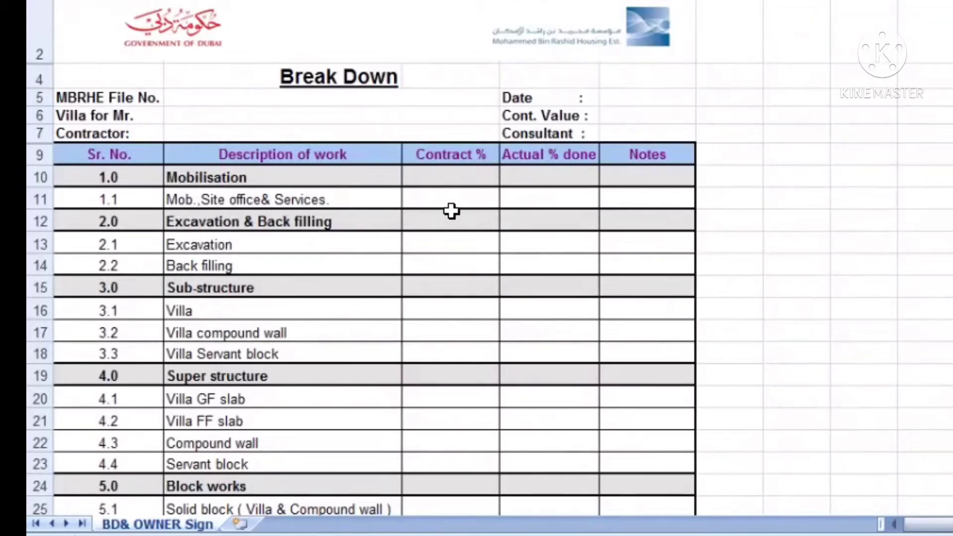
Examine the Contract % and Actual % done cells of the Mobilisation heading and its site office and services item.
click(436, 180)
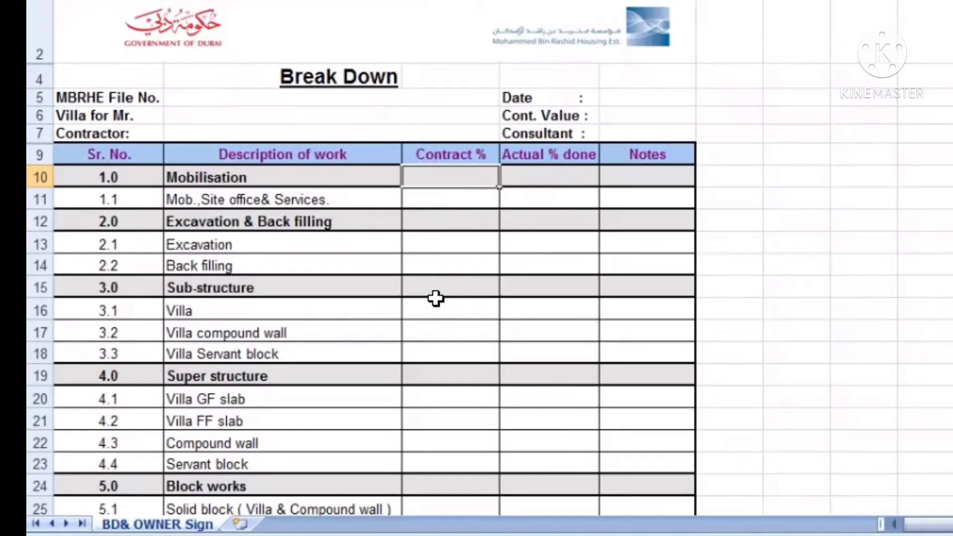
click(546, 180)
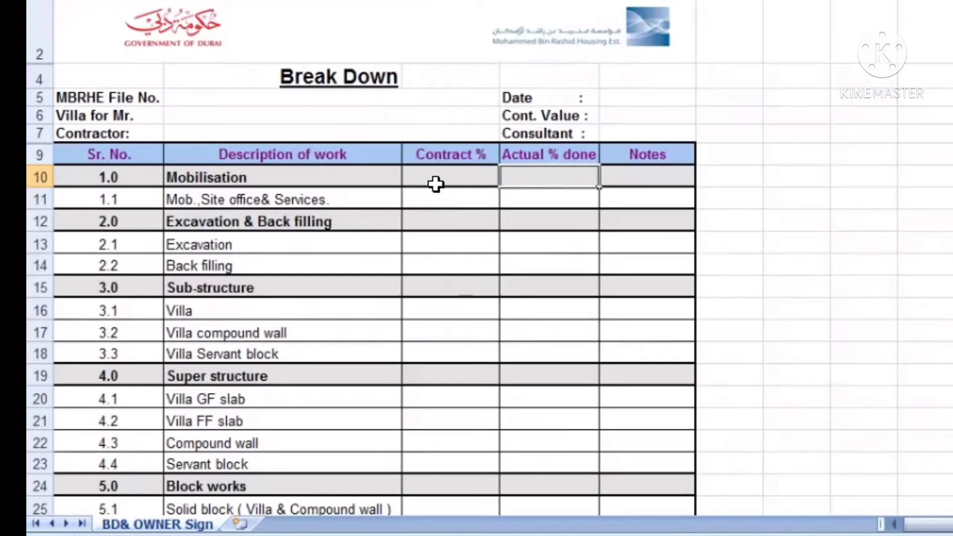
click(438, 178)
click(445, 199)
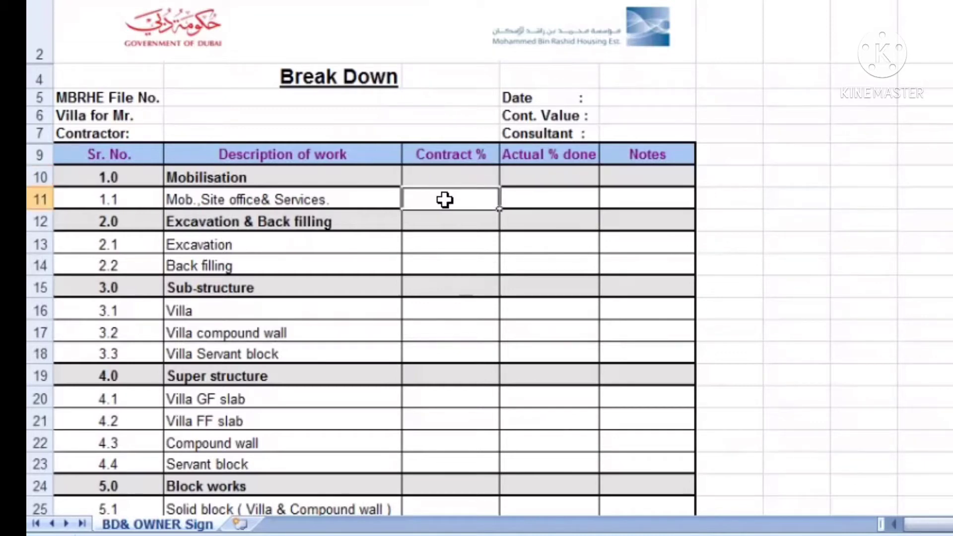
click(542, 200)
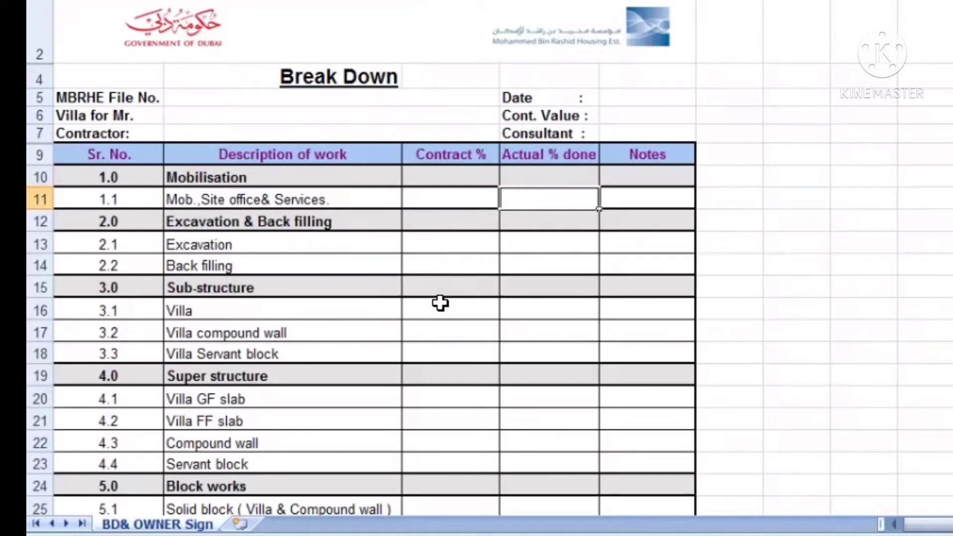
scroll(447, 283, down, 1)
scroll(425, 295, up, 1)
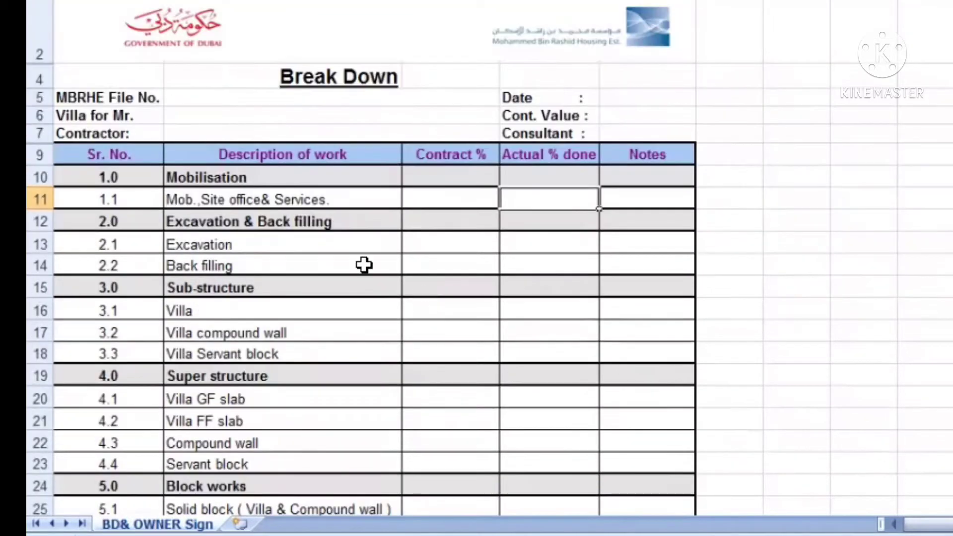
Go through the form's header fields: MBRHE File No., Villa for Mr., Contractor, Date, Cont. Value and Consultant.
click(133, 99)
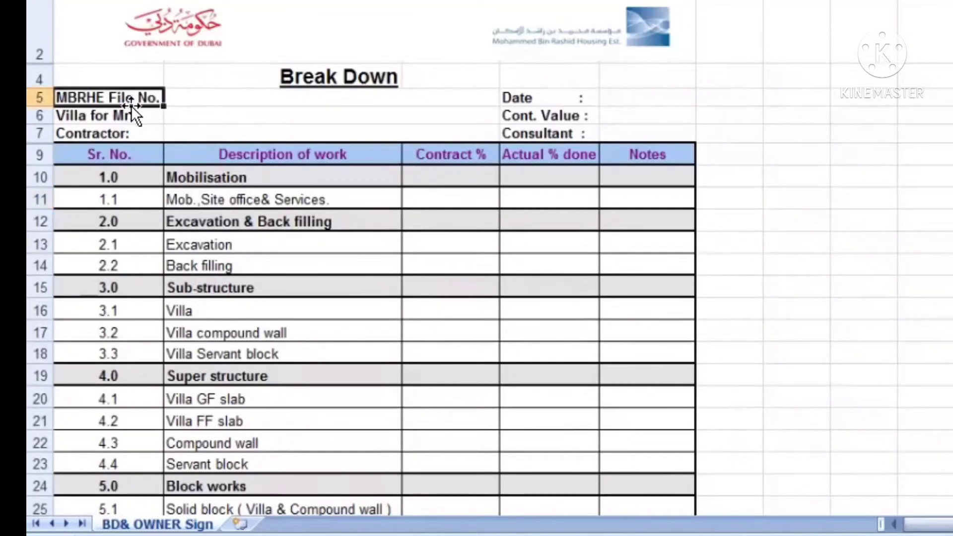
click(200, 98)
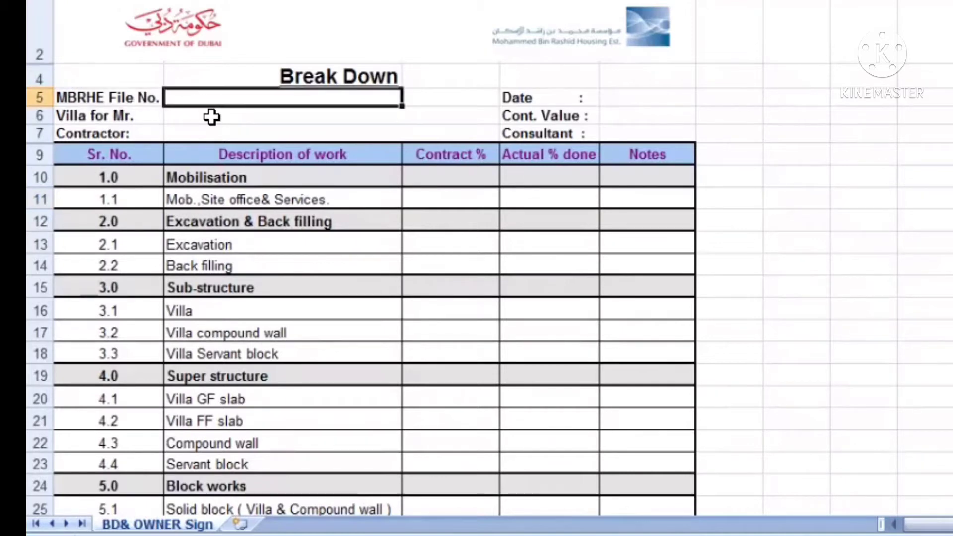
click(212, 116)
click(209, 98)
click(201, 116)
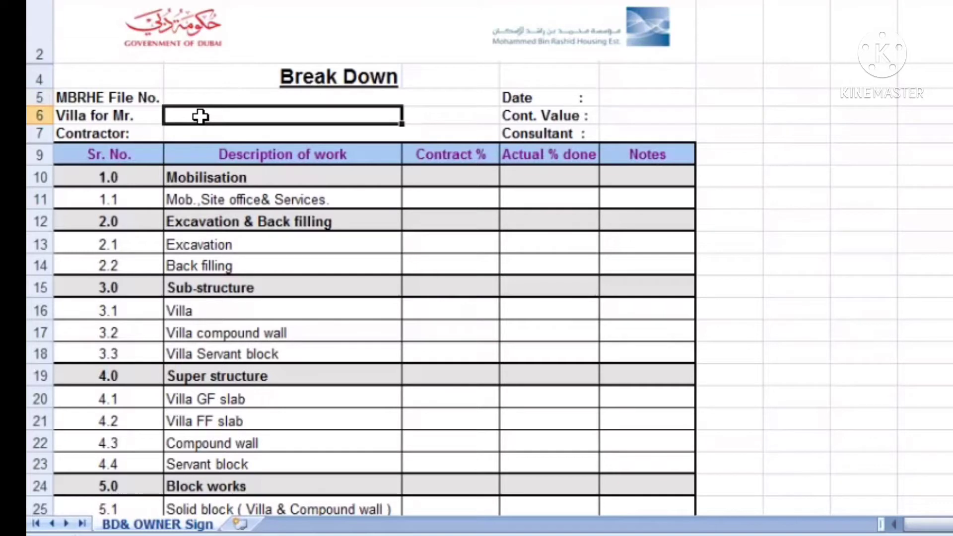
click(207, 140)
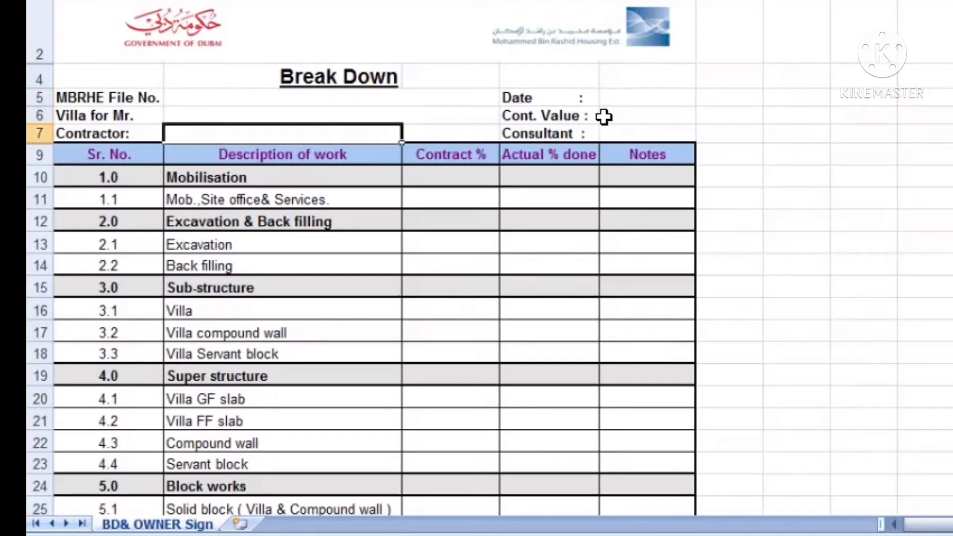
click(622, 95)
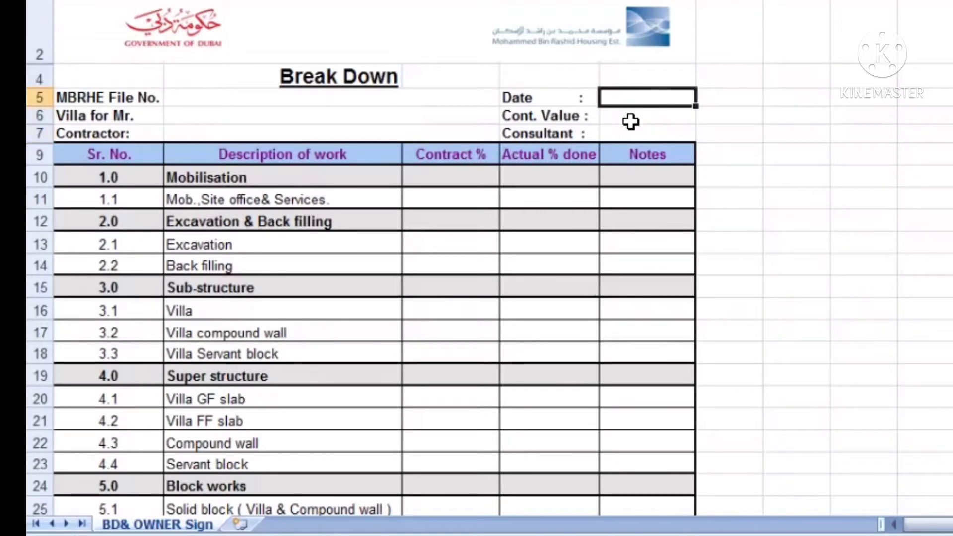
click(626, 118)
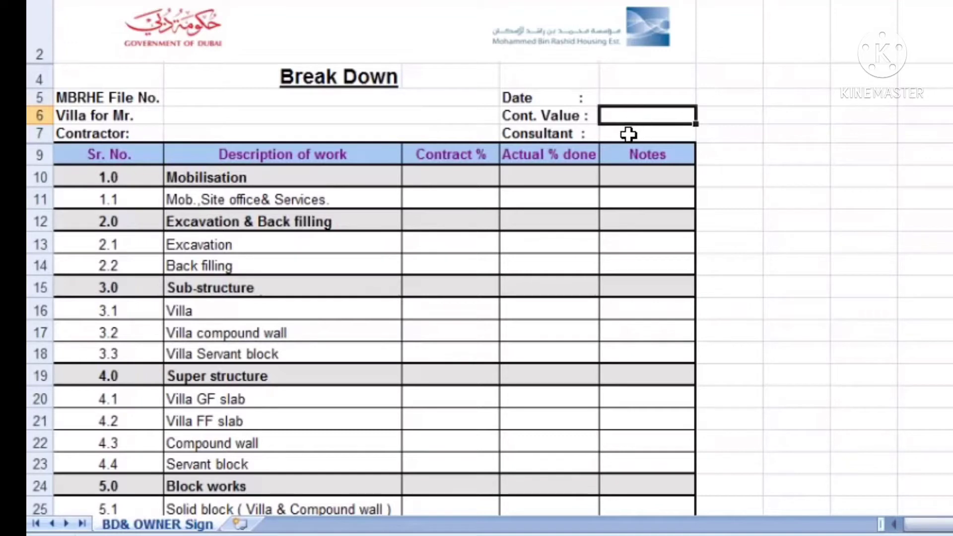
click(629, 134)
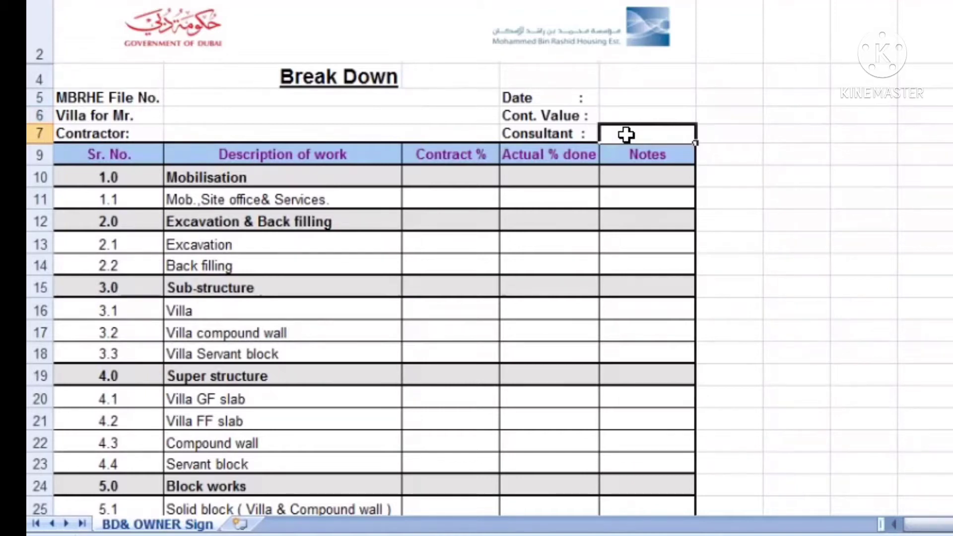
Check the first page's work items down to the signature headings, and select the Mobilisation row's Actual % done cell.
scroll(468, 196, down, 10)
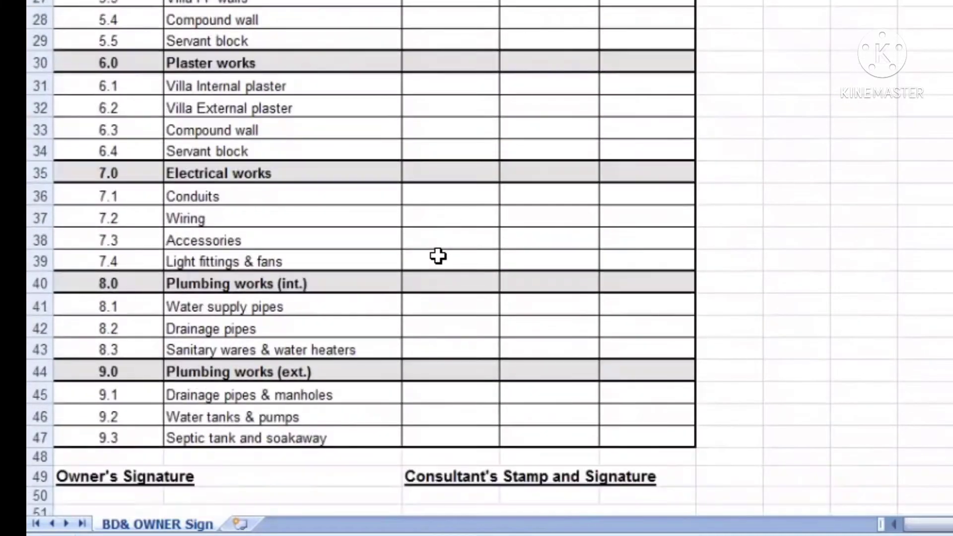
scroll(233, 189, up, 3)
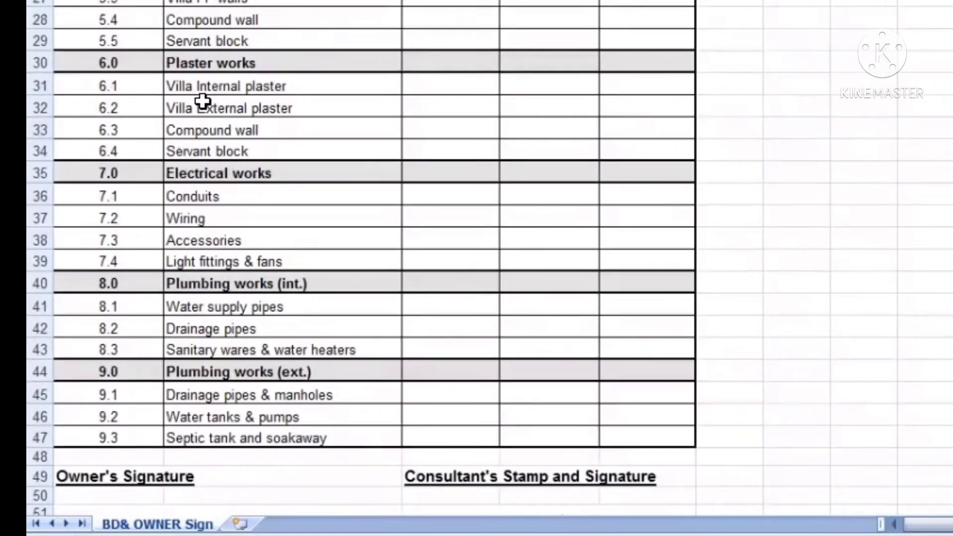
scroll(208, 150, up, 8)
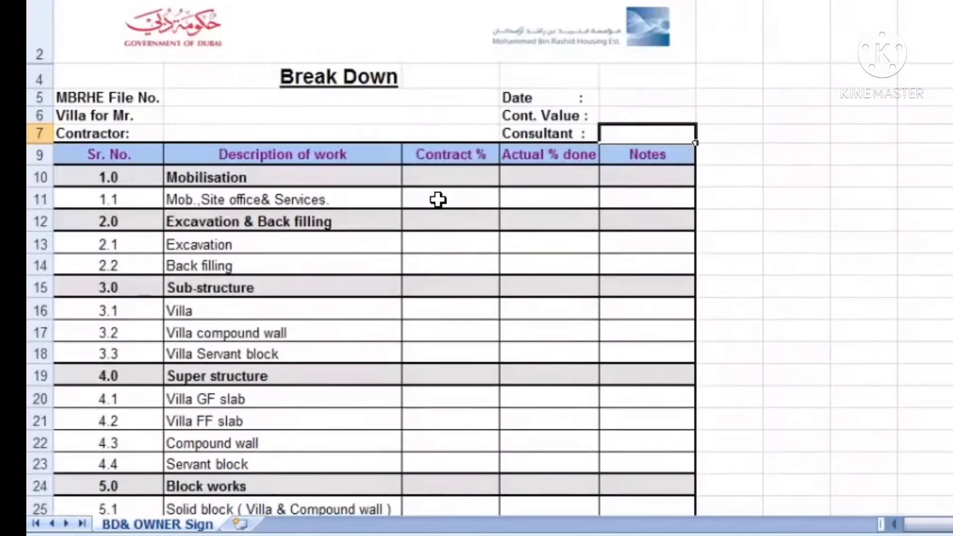
click(574, 179)
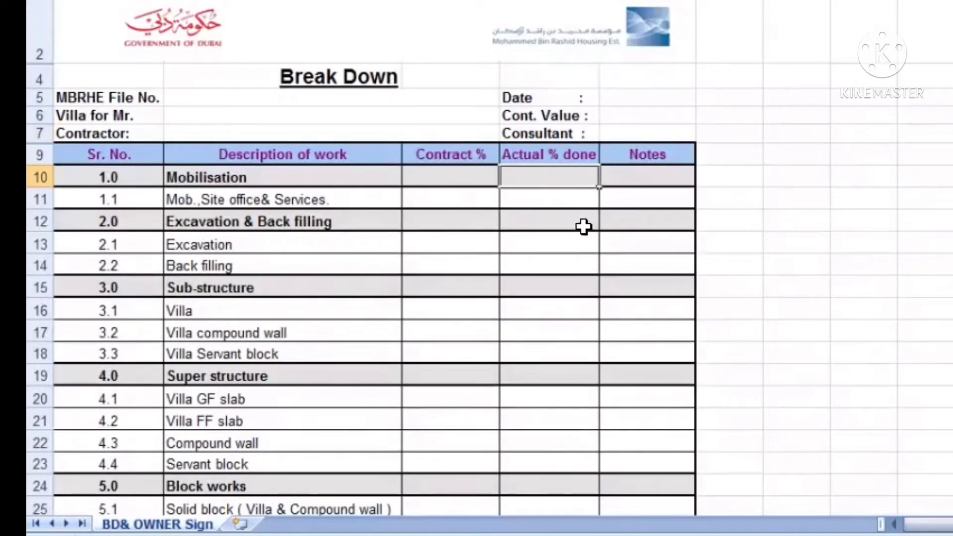
Review the form through both pages, from the first work items to the Total row and the final signature blocks.
scroll(583, 226, down, 4)
scroll(439, 287, down, 9)
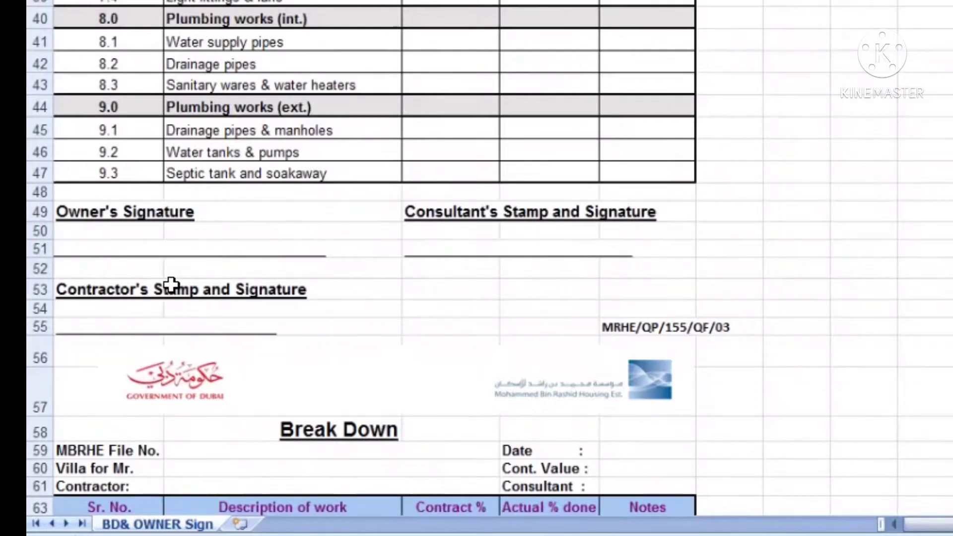
scroll(178, 290, down, 2)
scroll(209, 335, down, 4)
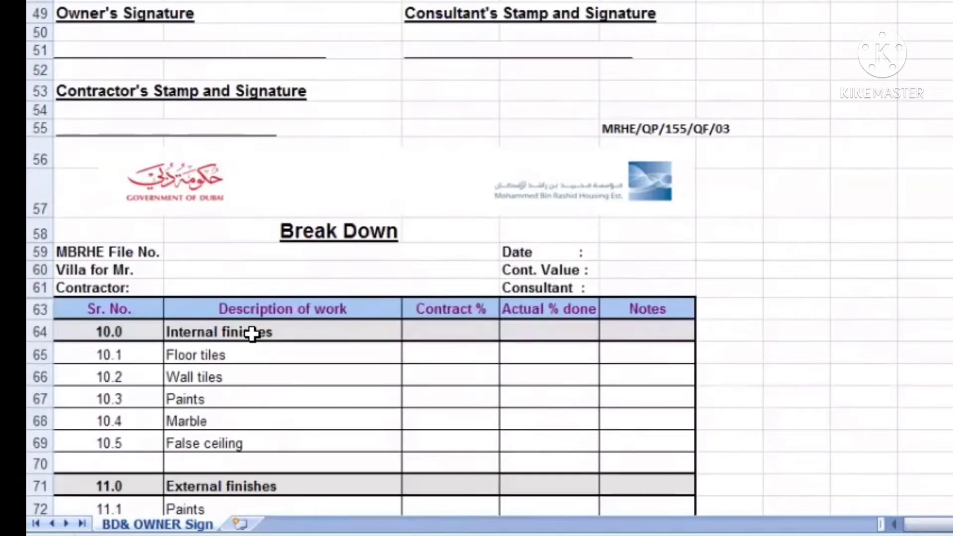
scroll(243, 174, down, 5)
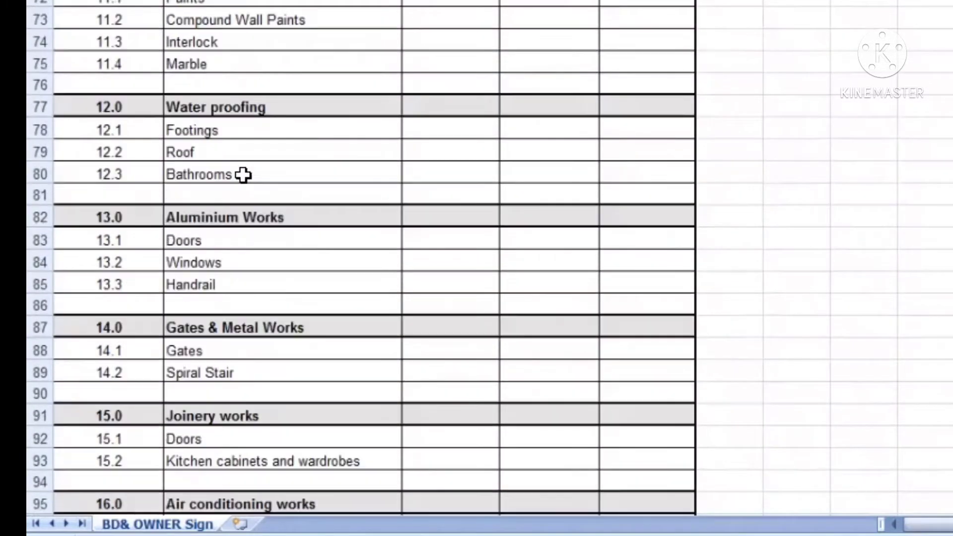
scroll(243, 175, down, 2)
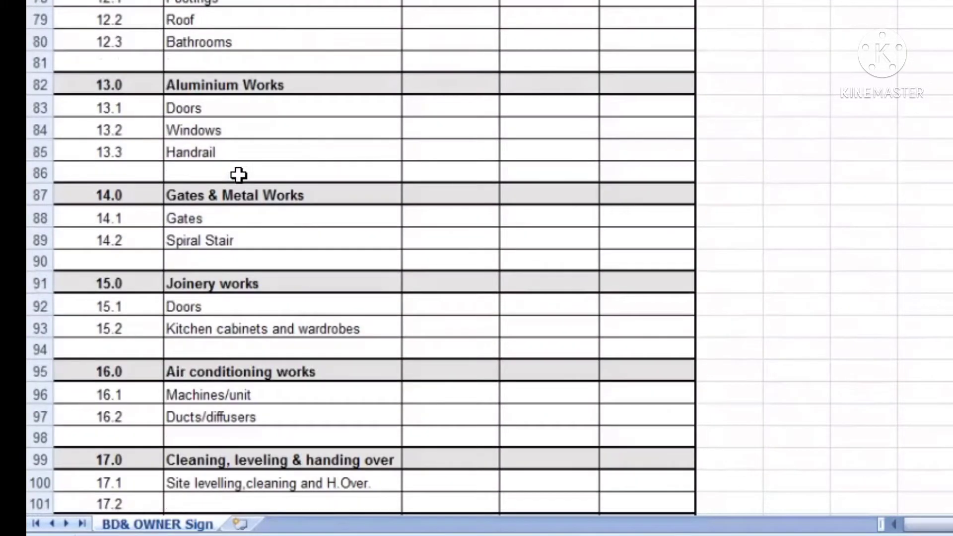
scroll(273, 213, down, 2)
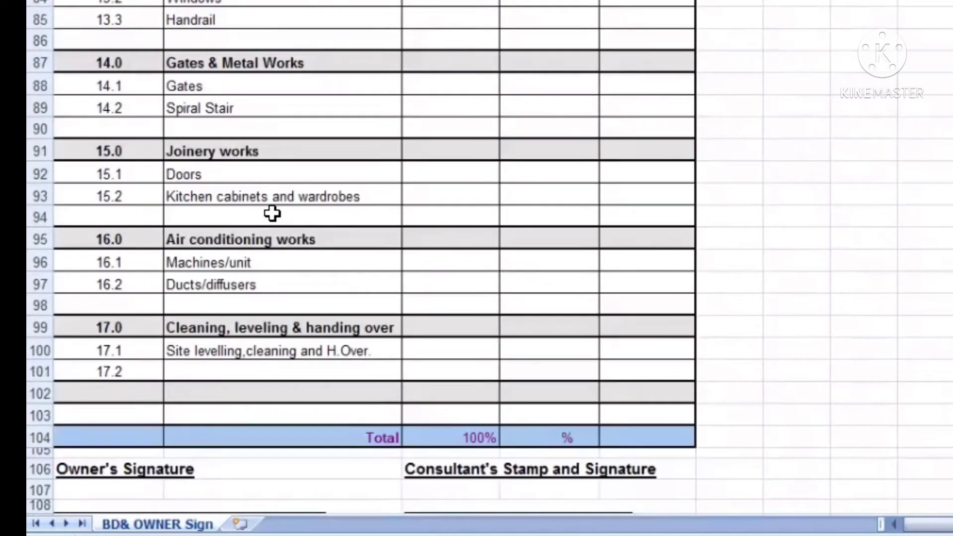
scroll(273, 213, down, 2)
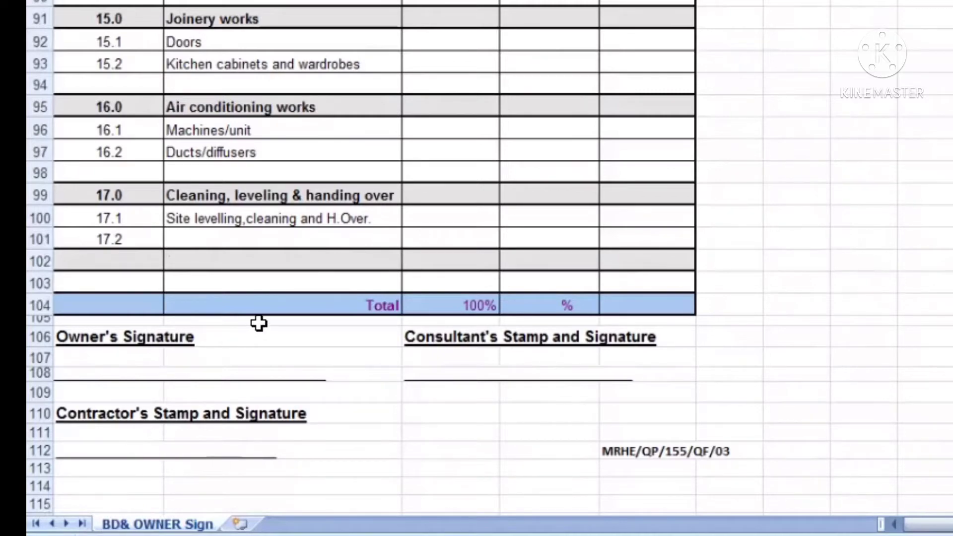
Recheck the work sections from Cleaning, leveling & handing over back to the first page, and return to the second page's items.
scroll(258, 324, up, 3)
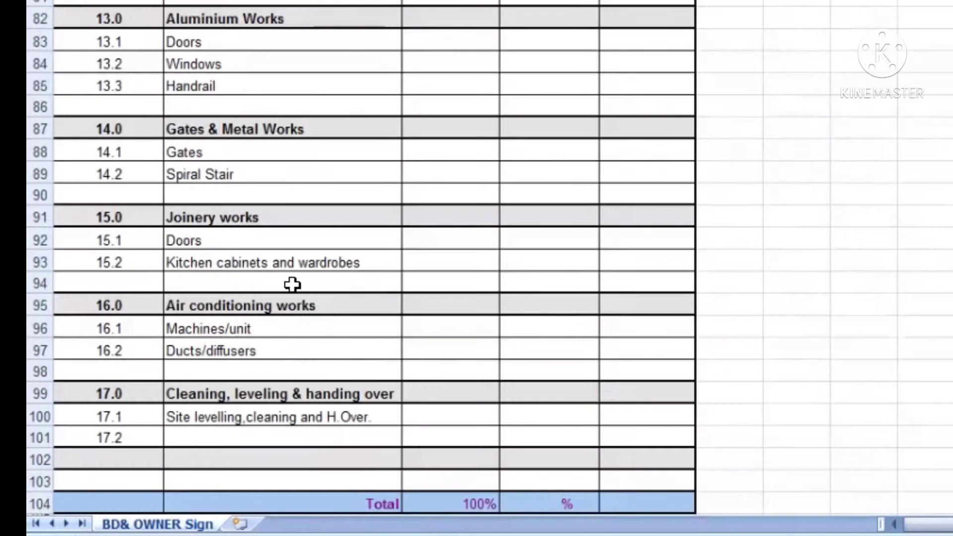
scroll(349, 262, up, 3)
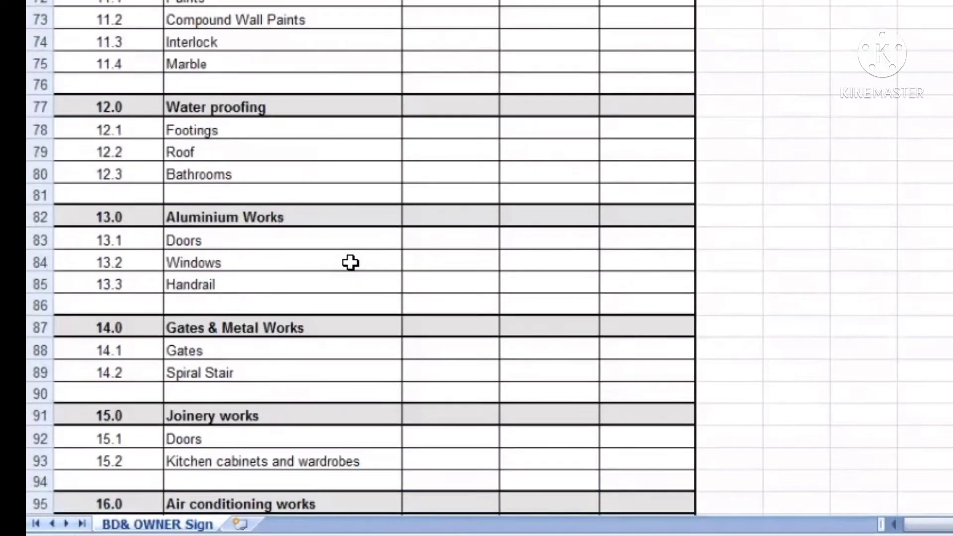
scroll(349, 262, up, 3)
scroll(249, 296, up, 4)
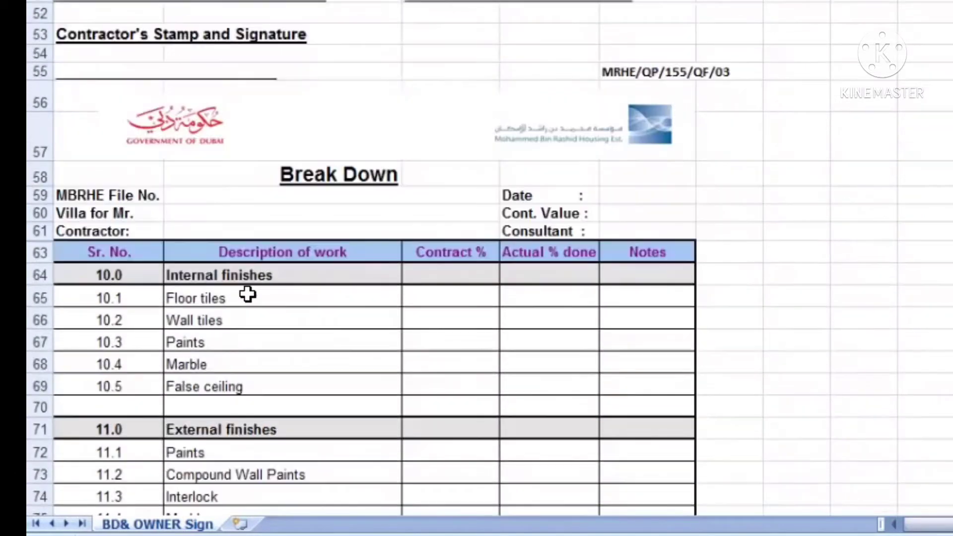
scroll(333, 323, up, 17)
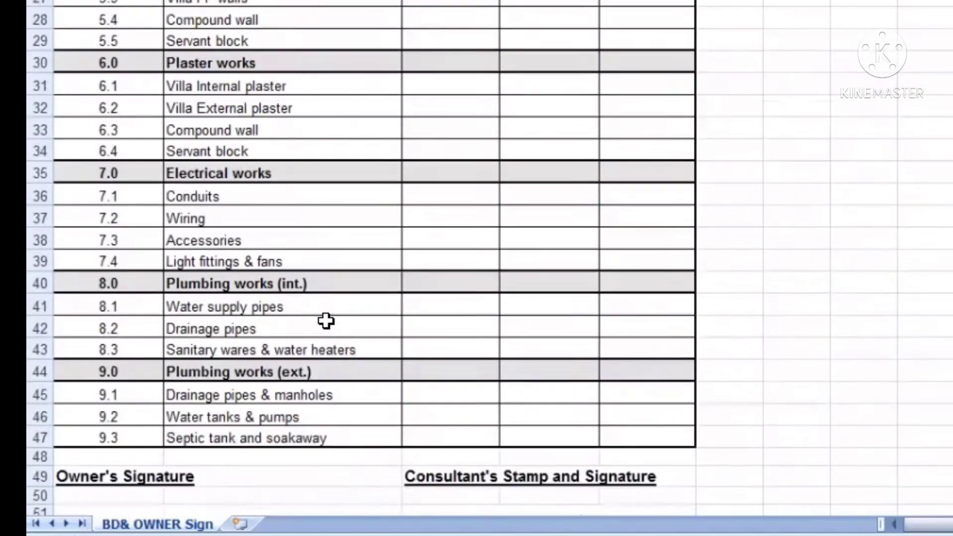
scroll(336, 341, down, 13)
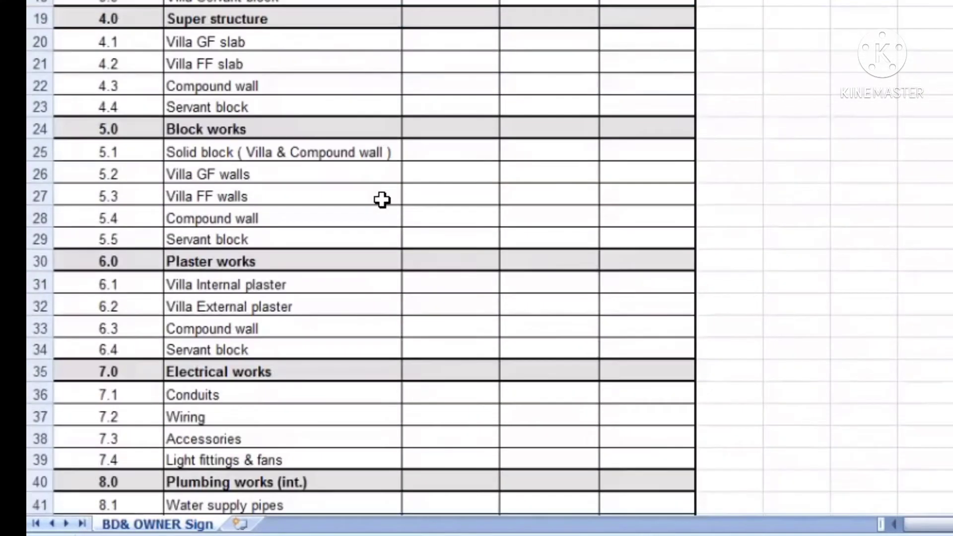
scroll(323, 287, down, 20)
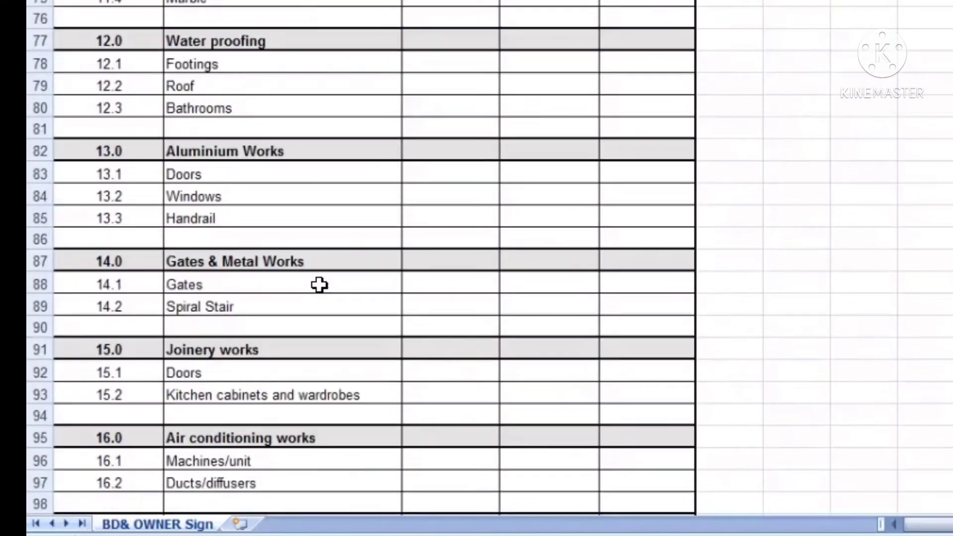
Go back over the blank form's second-page items to its Break Down header and the first page's signature blocks.
scroll(315, 287, up, 17)
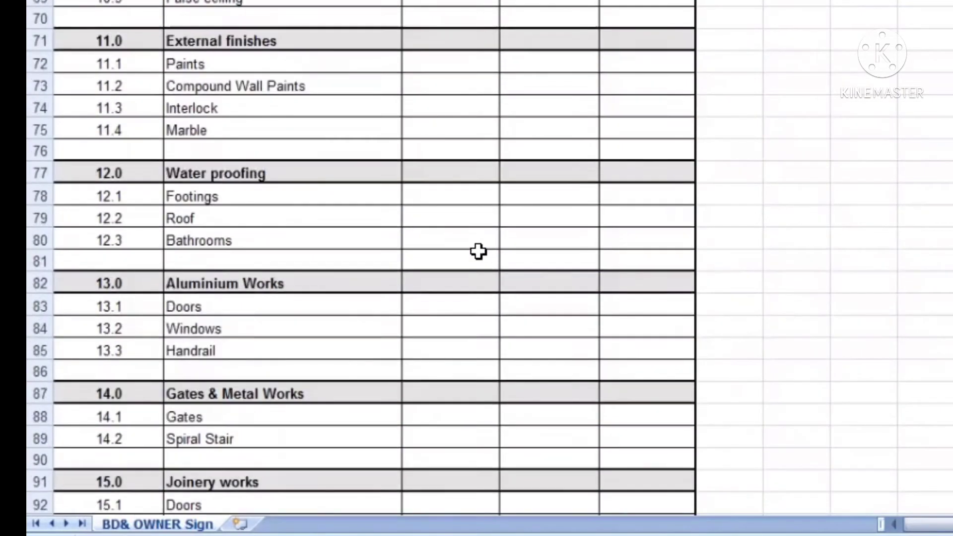
scroll(395, 245, up, 6)
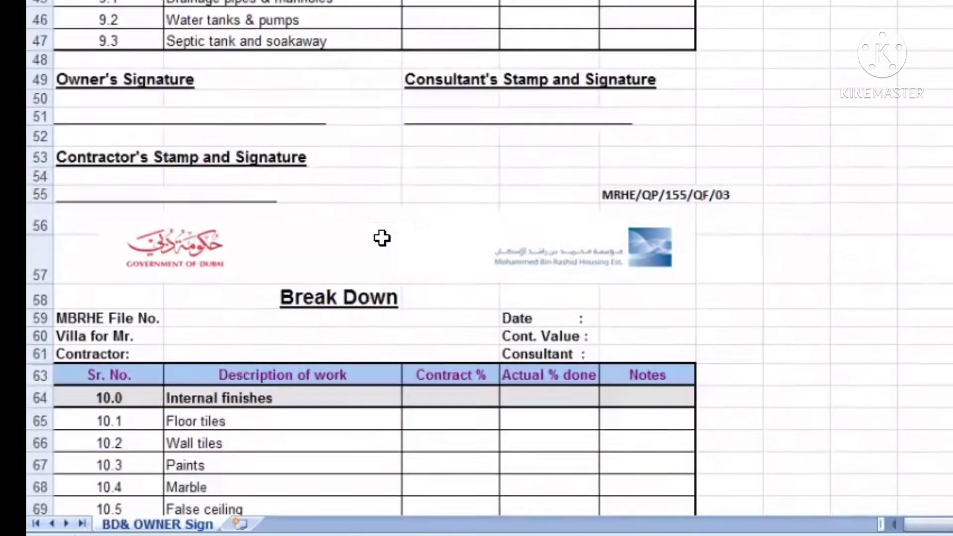
scroll(263, 231, up, 1)
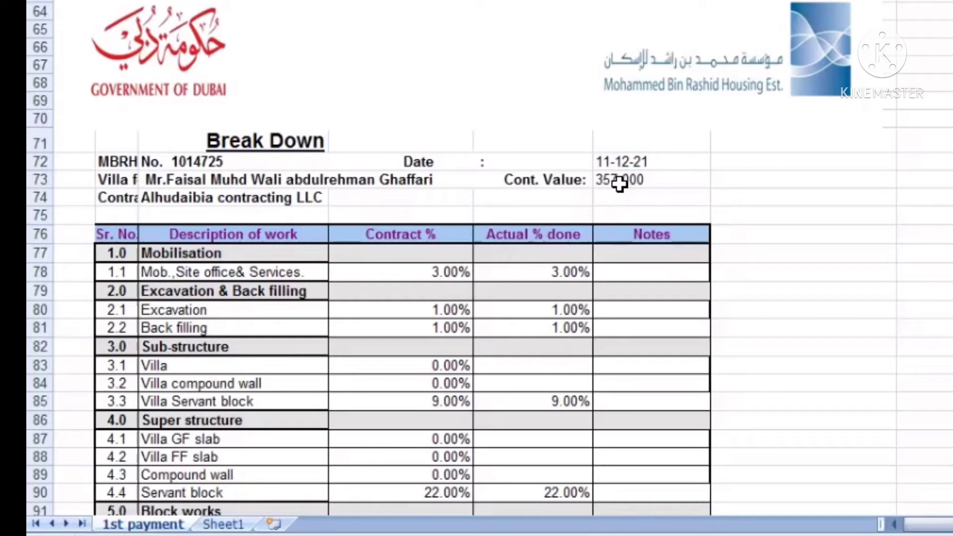
Review the 1st payment sheet's Cont. Value and contractor name, and select the Mobilisation item's Contract % cell.
click(619, 184)
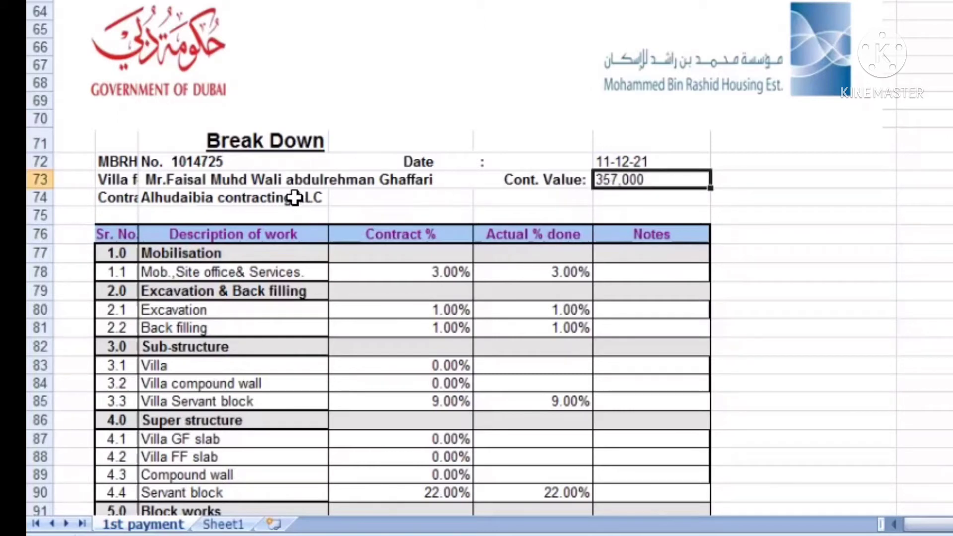
click(238, 201)
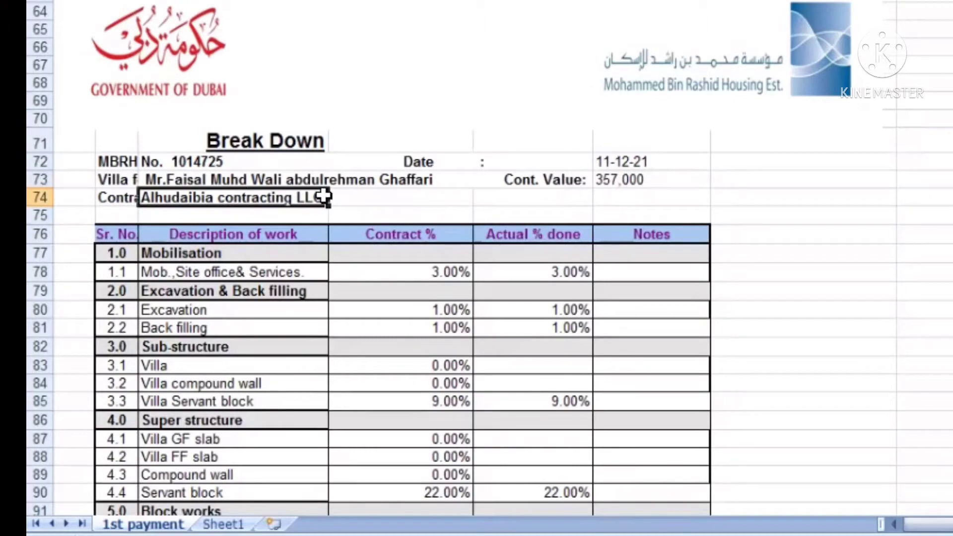
click(571, 199)
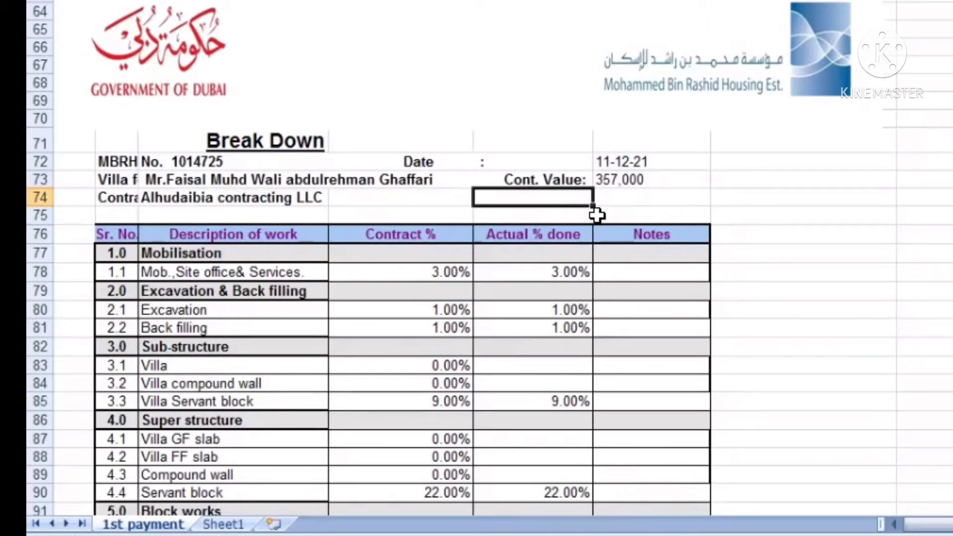
scroll(598, 215, down, 1)
scroll(525, 208, down, 1)
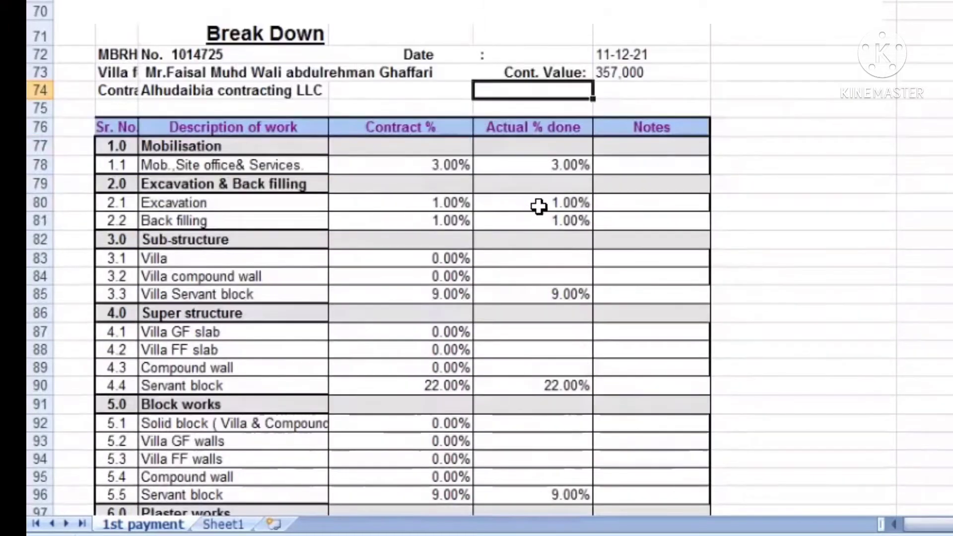
click(371, 168)
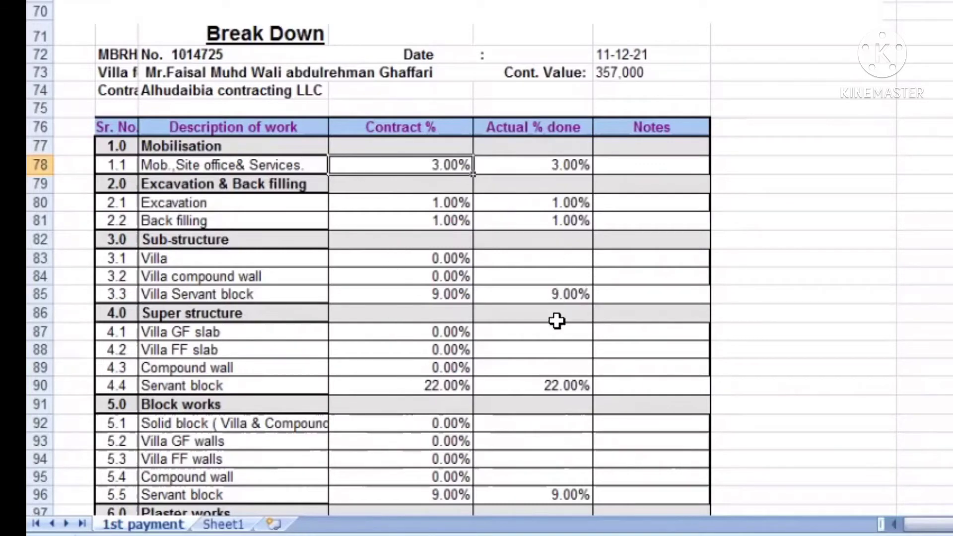
Examine the Contract % and Actual % done entries from Sub-structure through the second page to the Total row.
scroll(552, 352, down, 4)
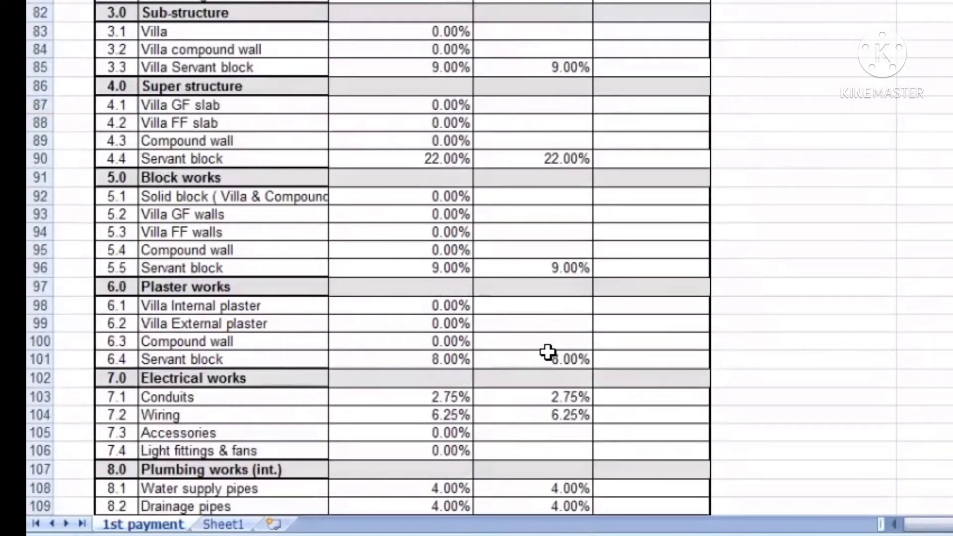
scroll(541, 350, down, 1)
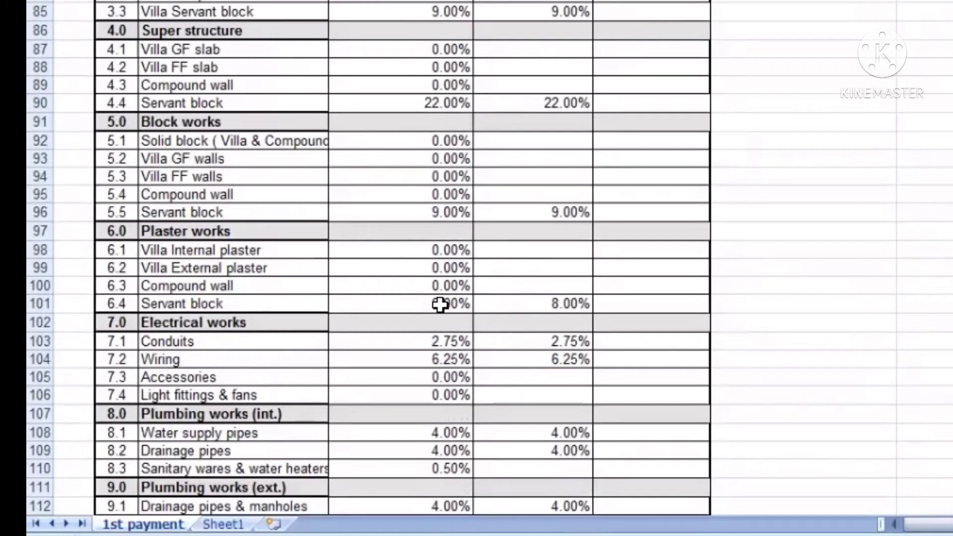
scroll(472, 324, down, 3)
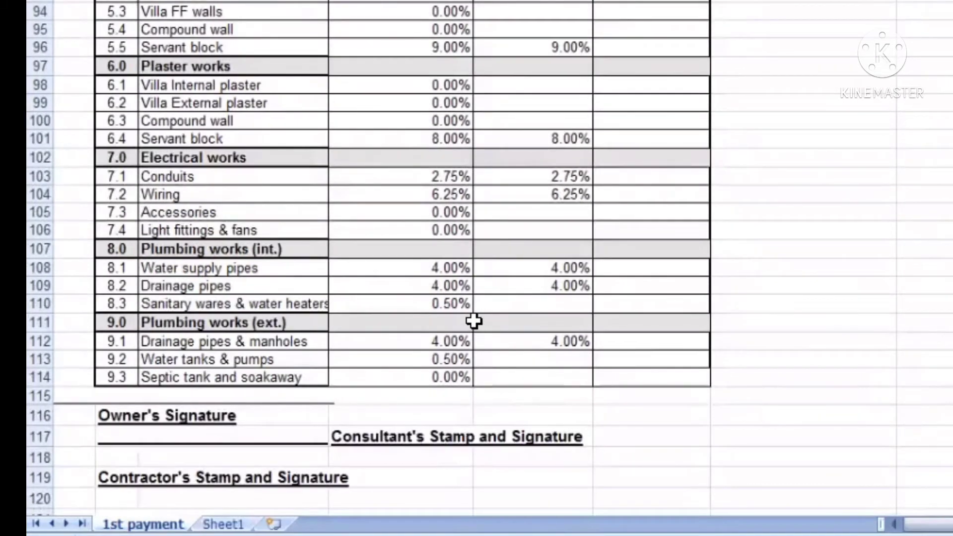
scroll(499, 318, down, 3)
scroll(499, 319, down, 7)
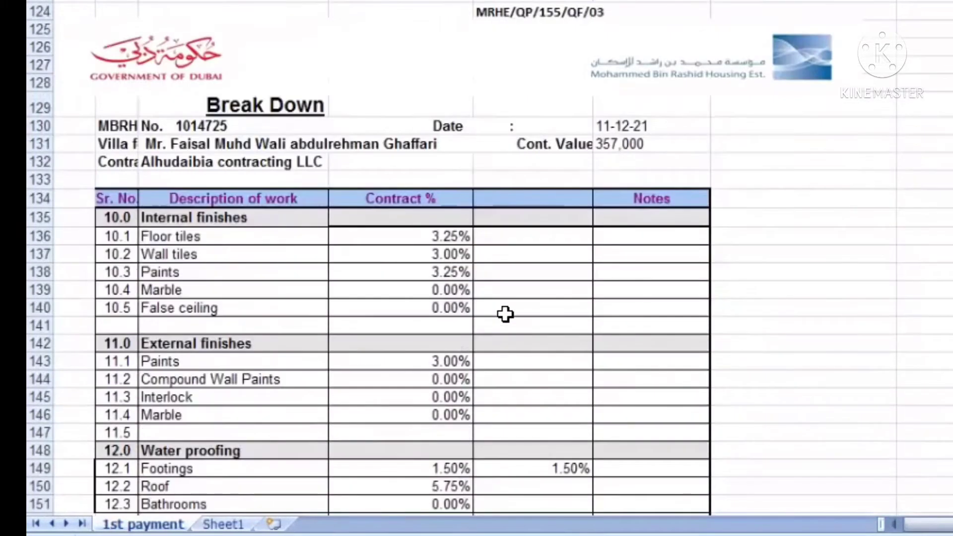
scroll(507, 313, down, 3)
scroll(519, 325, down, 5)
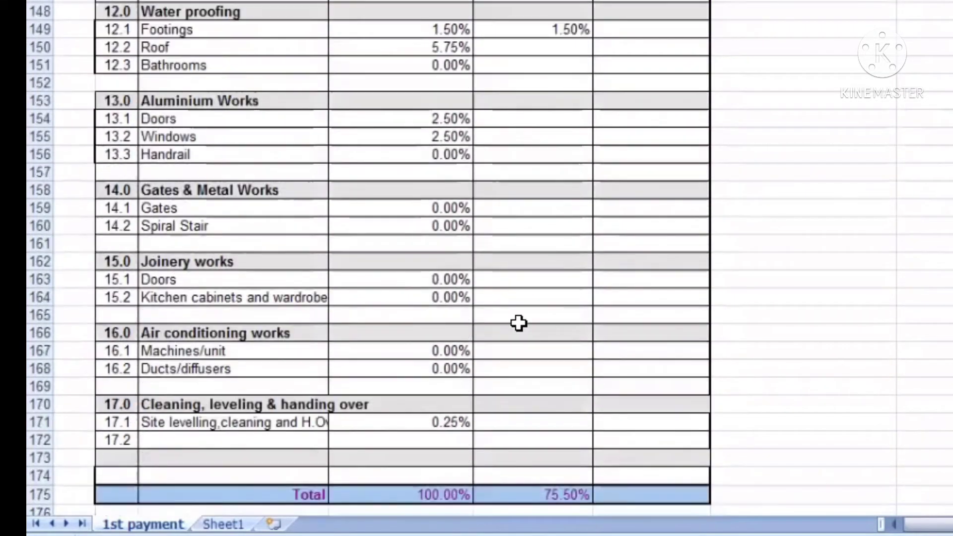
Try entering 1% as the actual progress for Doors under Aluminium Works and clear the entry.
scroll(368, 281, up, 1)
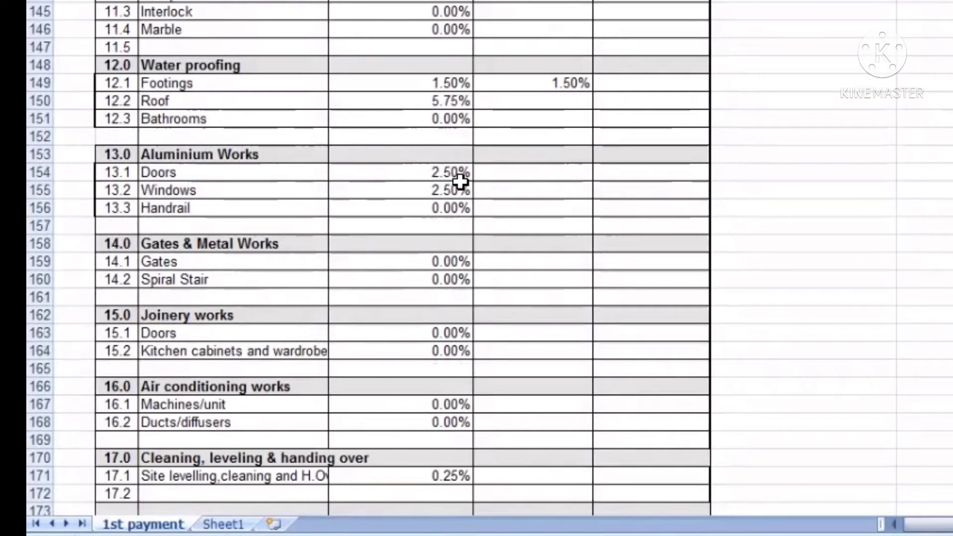
click(505, 175)
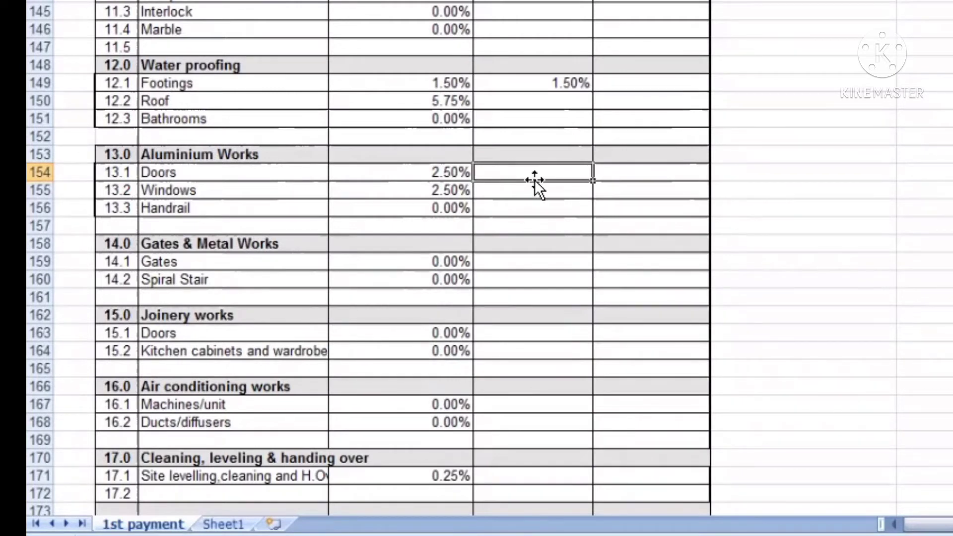
text(1)
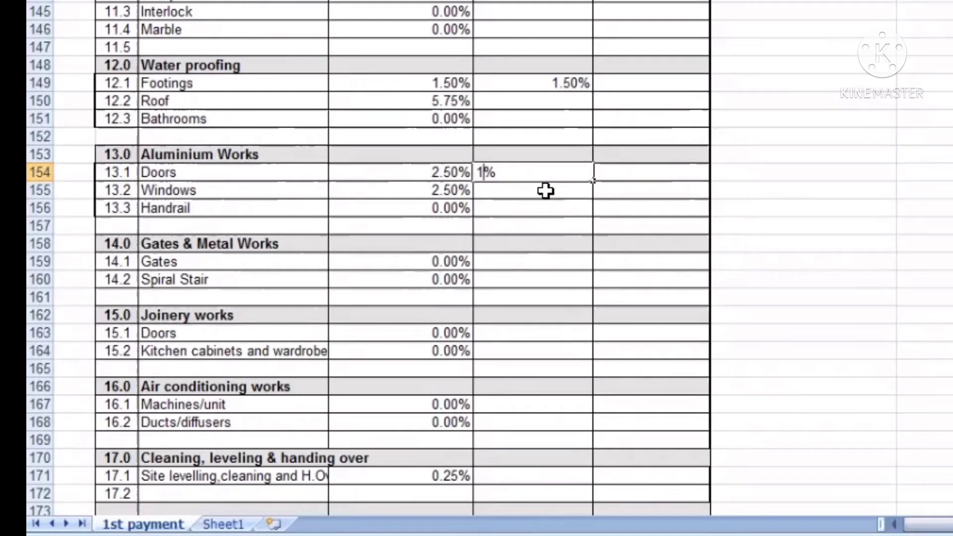
key(BackSpace)
key(Delete)
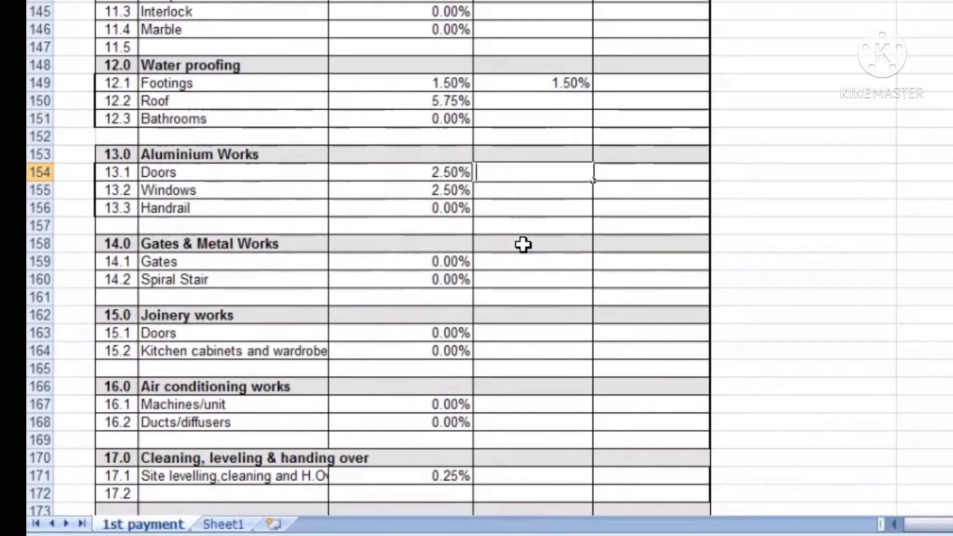
Check the Total row's Contract % and actual progress cells and the signature blocks, and return to the first page's header.
scroll(519, 245, down, 2)
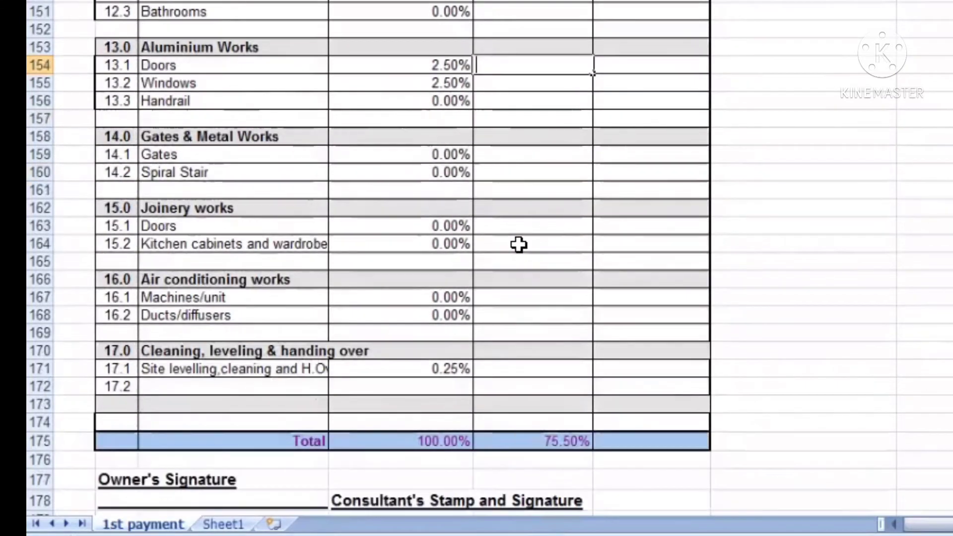
scroll(518, 244, down, 1)
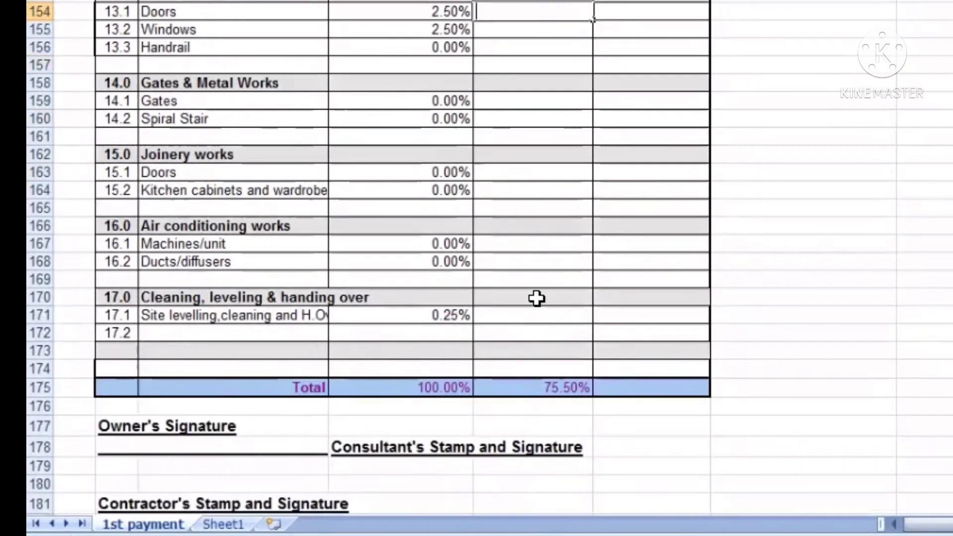
click(566, 388)
click(443, 387)
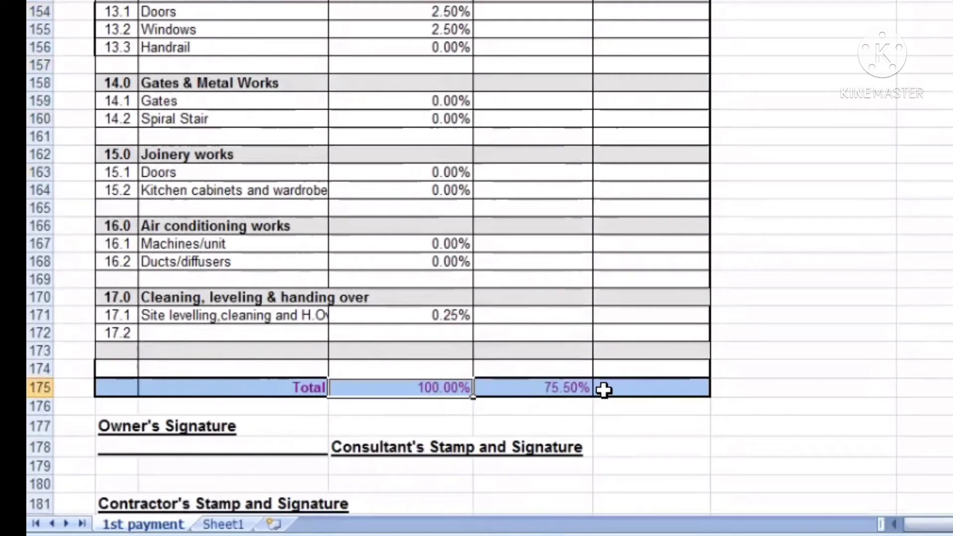
click(544, 390)
scroll(511, 389, down, 3)
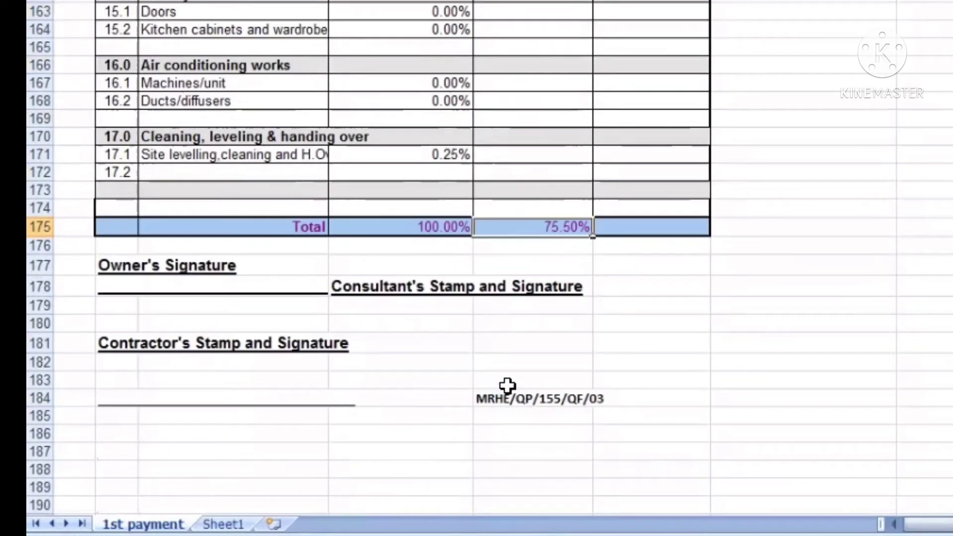
scroll(404, 356, up, 6)
scroll(402, 318, up, 14)
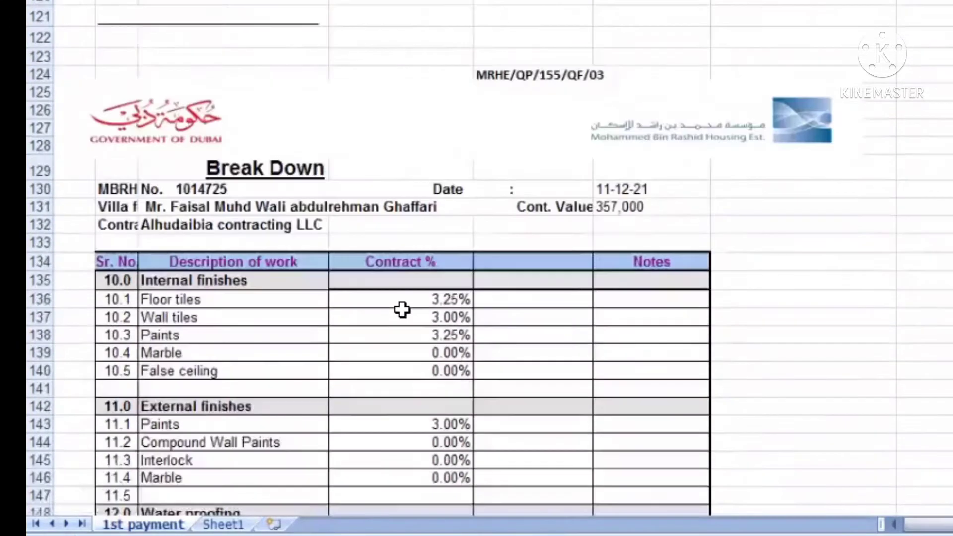
scroll(407, 306, up, 5)
scroll(407, 303, up, 11)
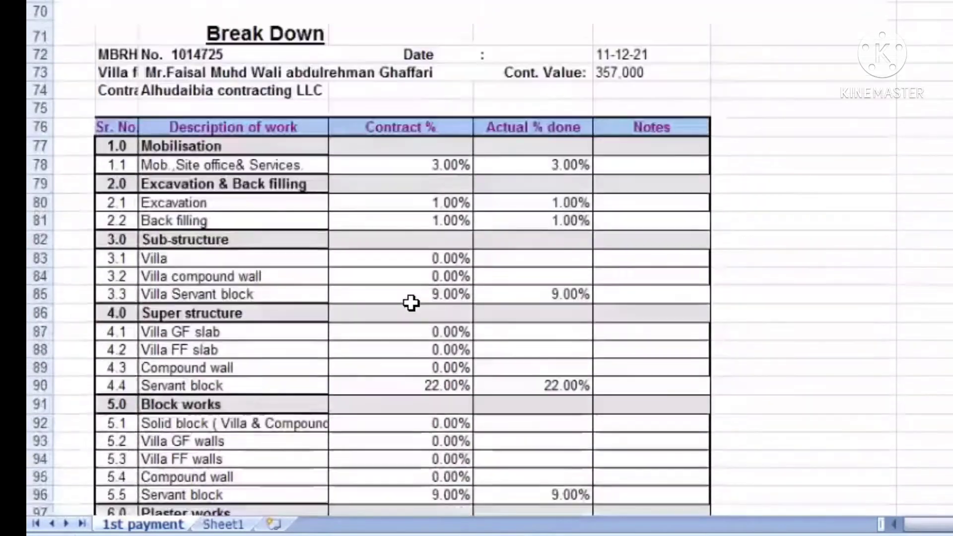
Inspect the scanned signed Break Down page from its work items down to the owner's and contractor's signatures and stamp.
scroll(406, 290, down, 2)
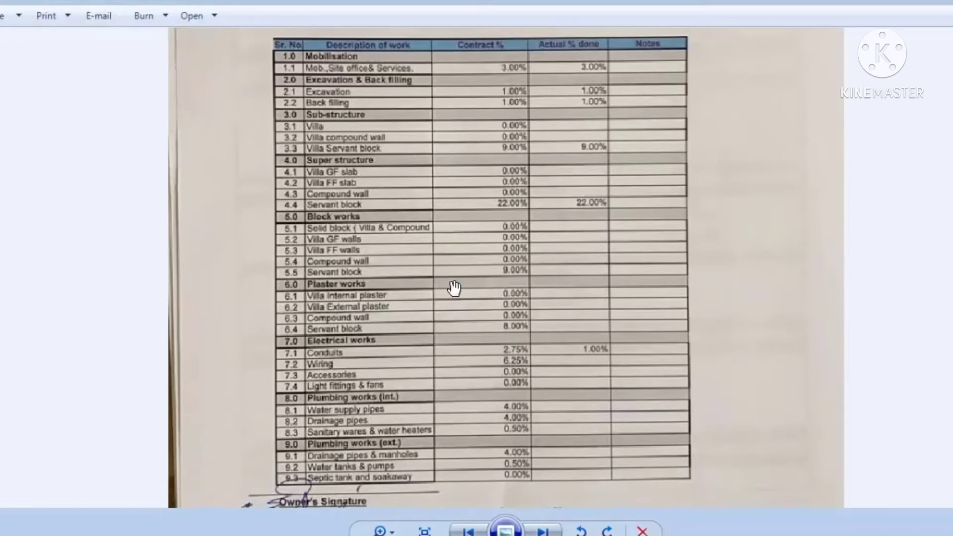
drag(453, 283, 481, 165)
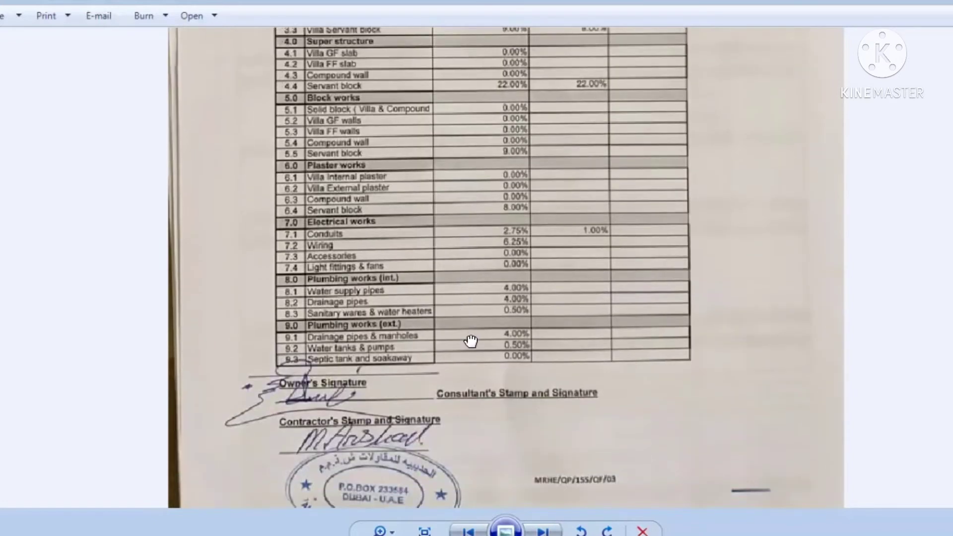
drag(472, 341, 371, 300)
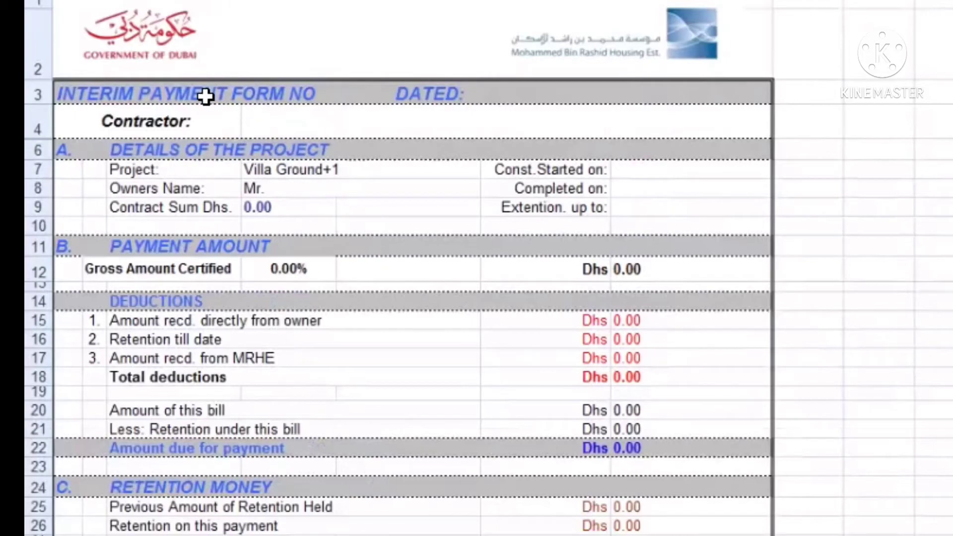
Look through the Interim Payment Form down to the certification, owner's signature and Engineering Department sections, and return to its heading.
scroll(255, 223, down, 6)
scroll(326, 328, down, 10)
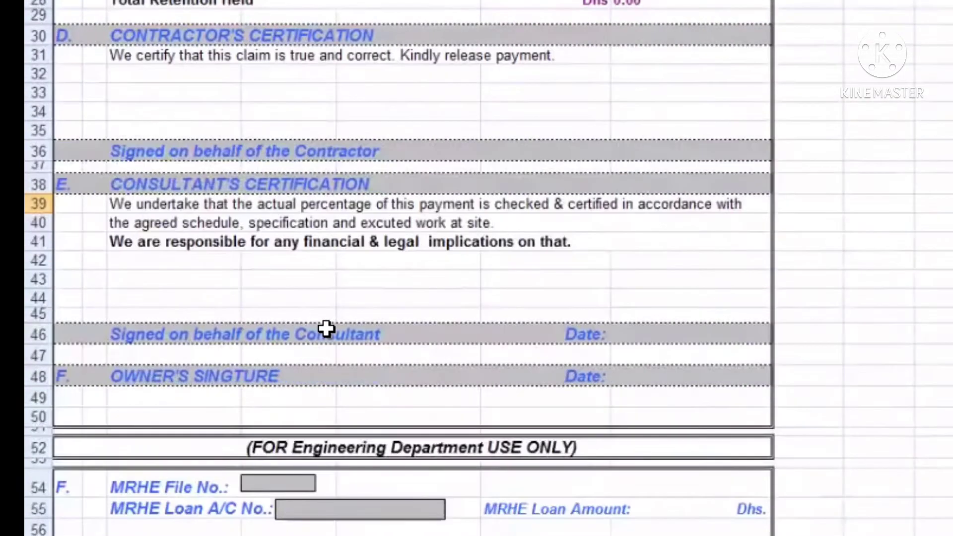
scroll(381, 338, up, 6)
scroll(329, 321, up, 10)
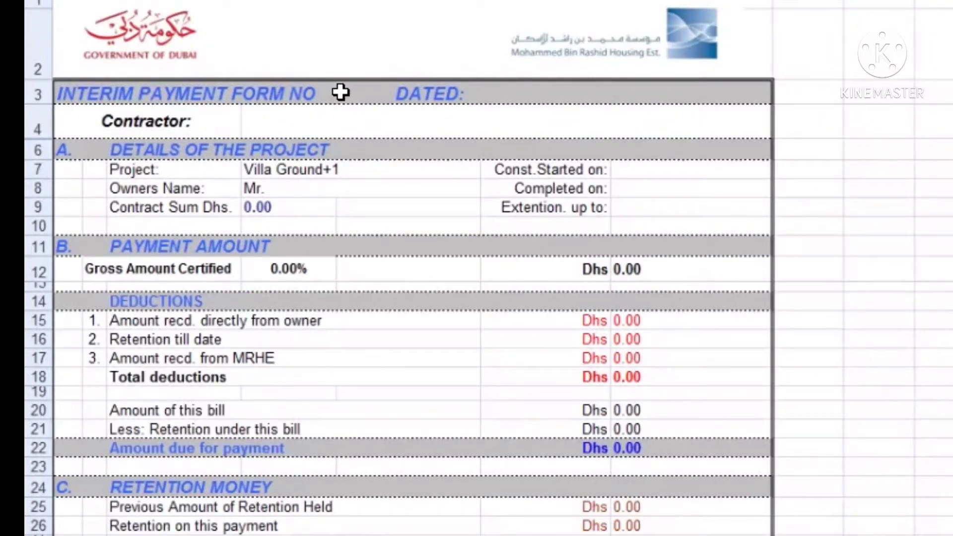
Go through the Interim Payment Form's heading, Project, Const.Started on, Completed on, Extention. up to and Gross Amount Certified percentage cells.
click(527, 94)
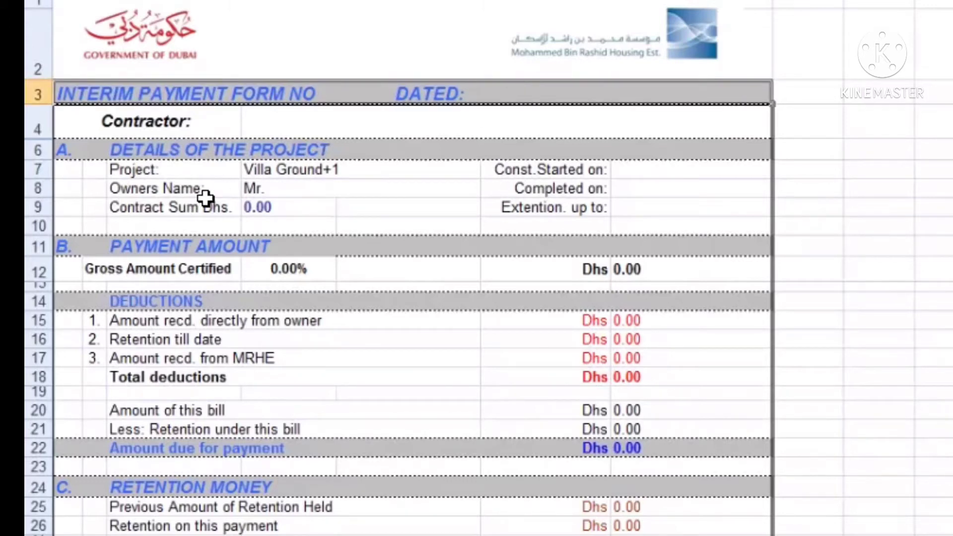
click(156, 171)
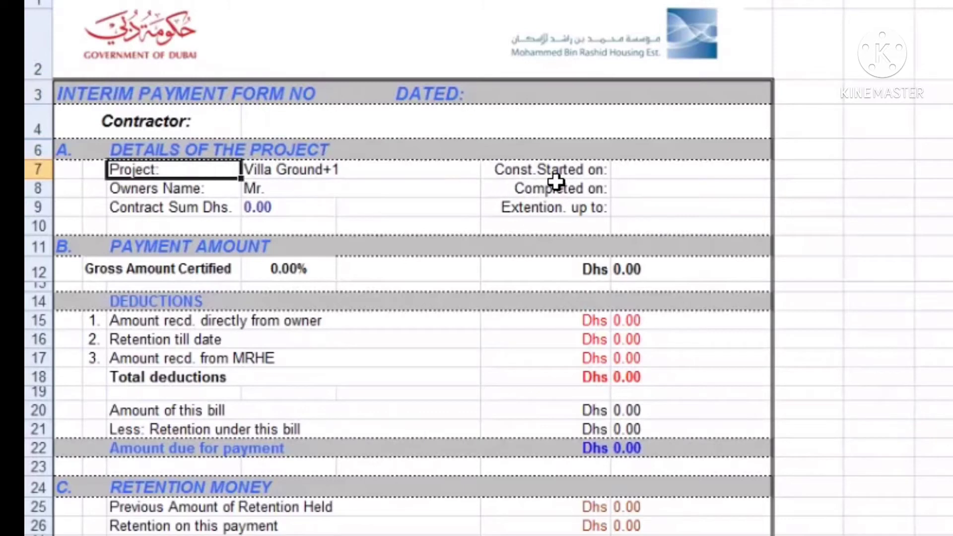
click(643, 169)
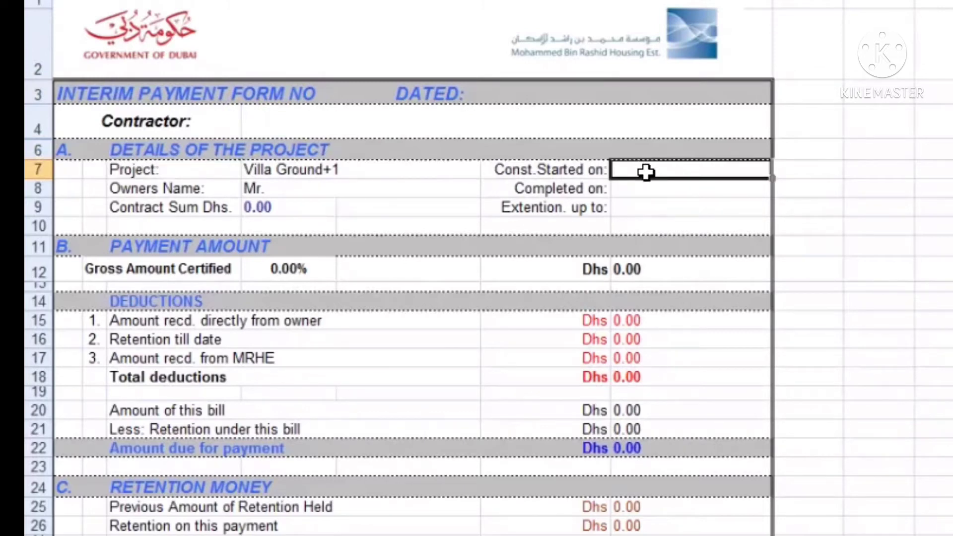
click(641, 198)
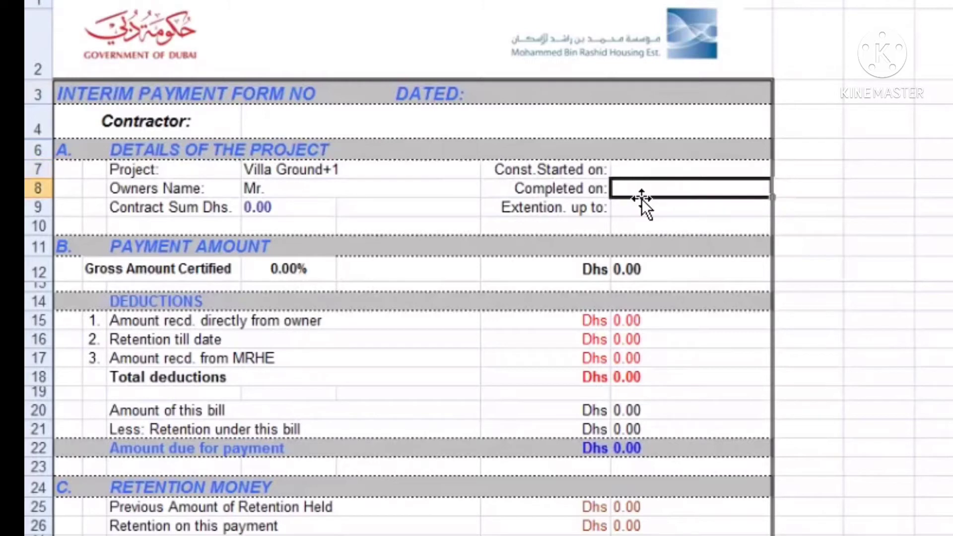
click(645, 213)
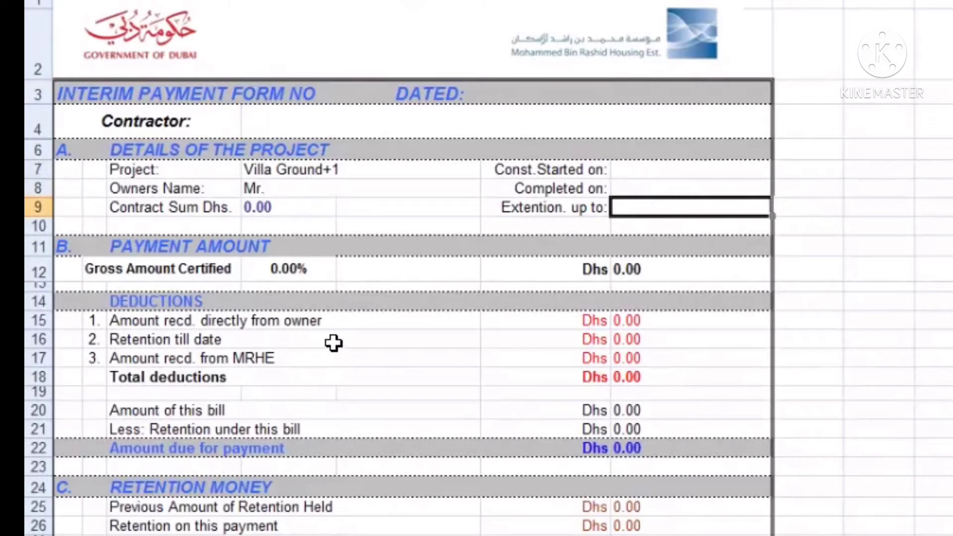
click(303, 268)
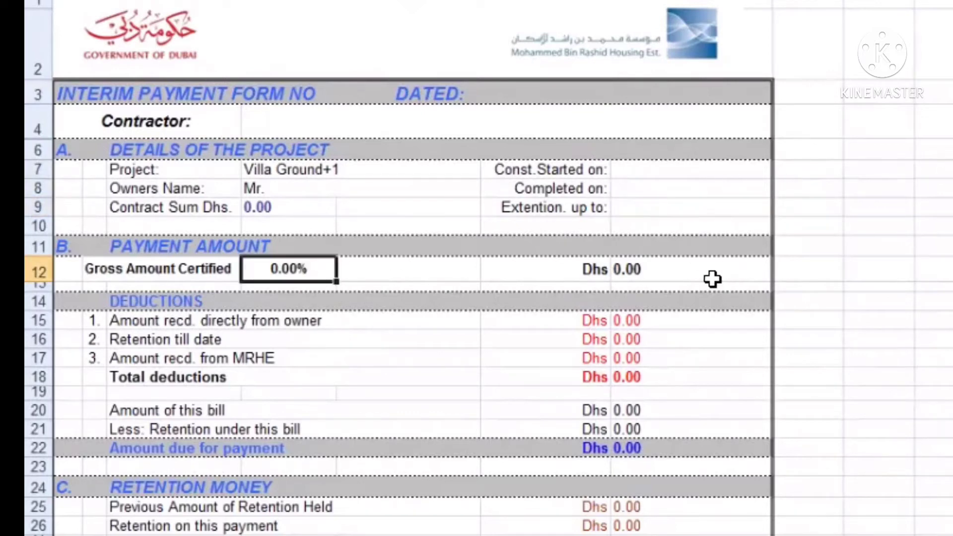